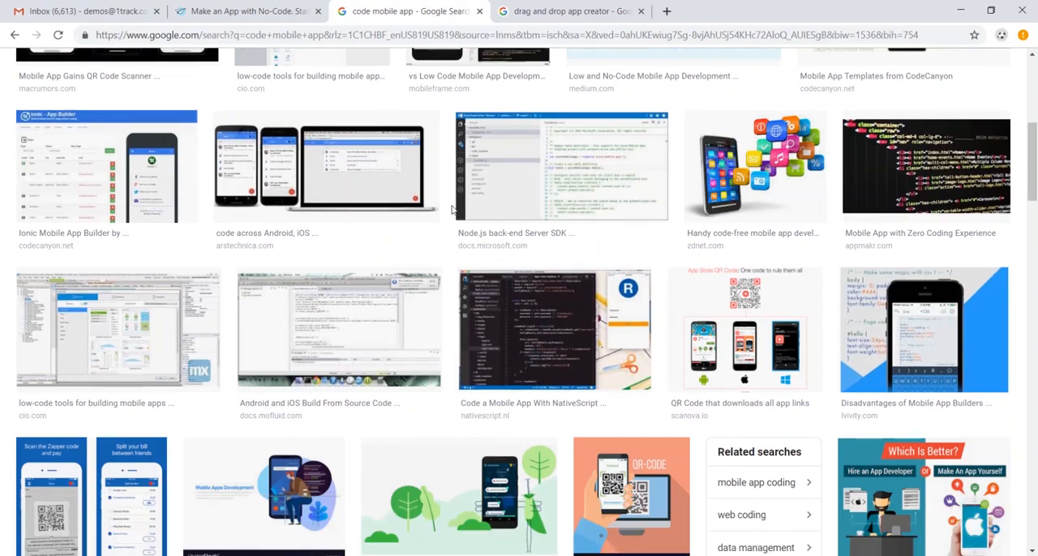
Browse the image results for "code mobile app" and for "drag and drop app creator"
scroll(447, 212, up, 5)
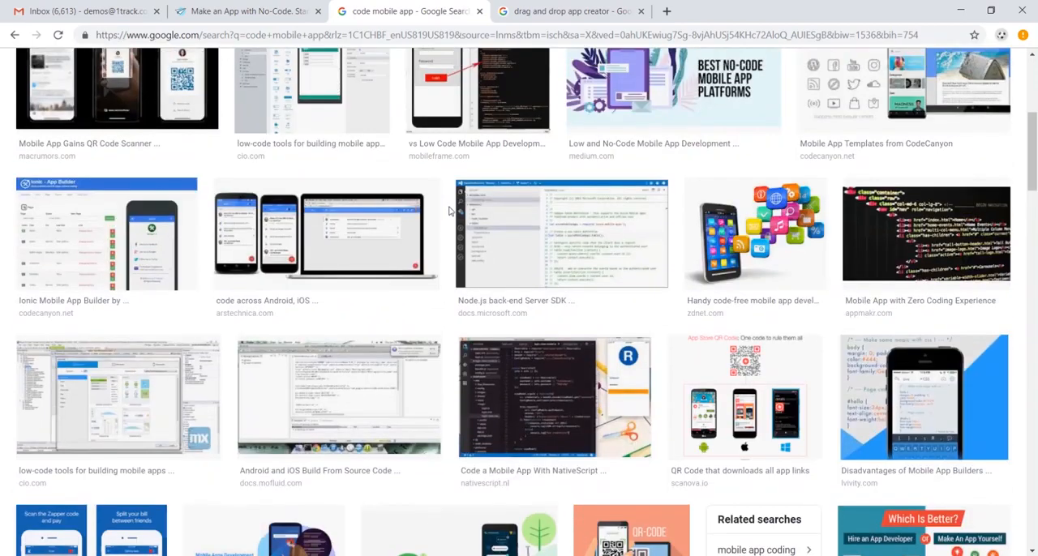
key(ctrl+Tab)
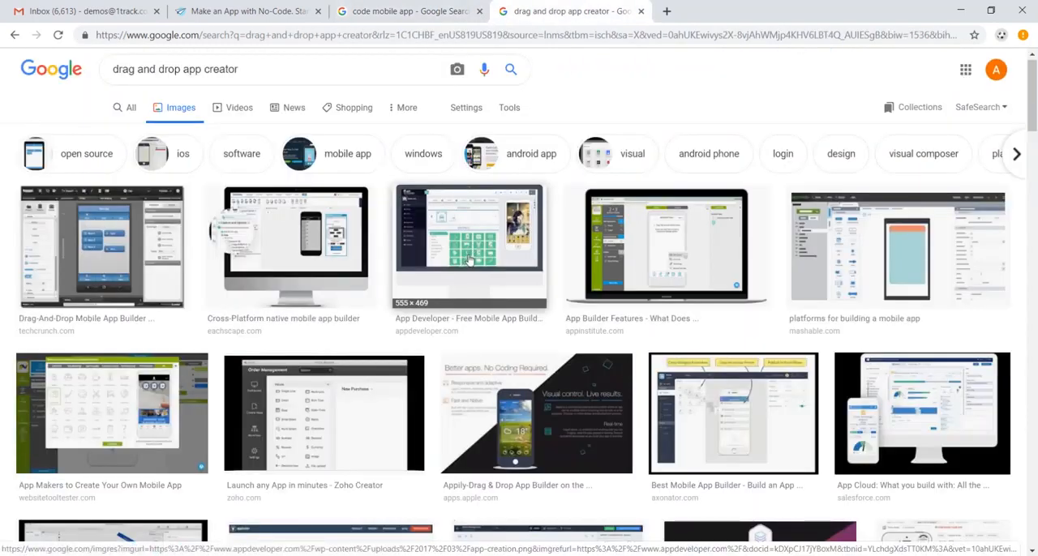
scroll(469, 260, down, 1)
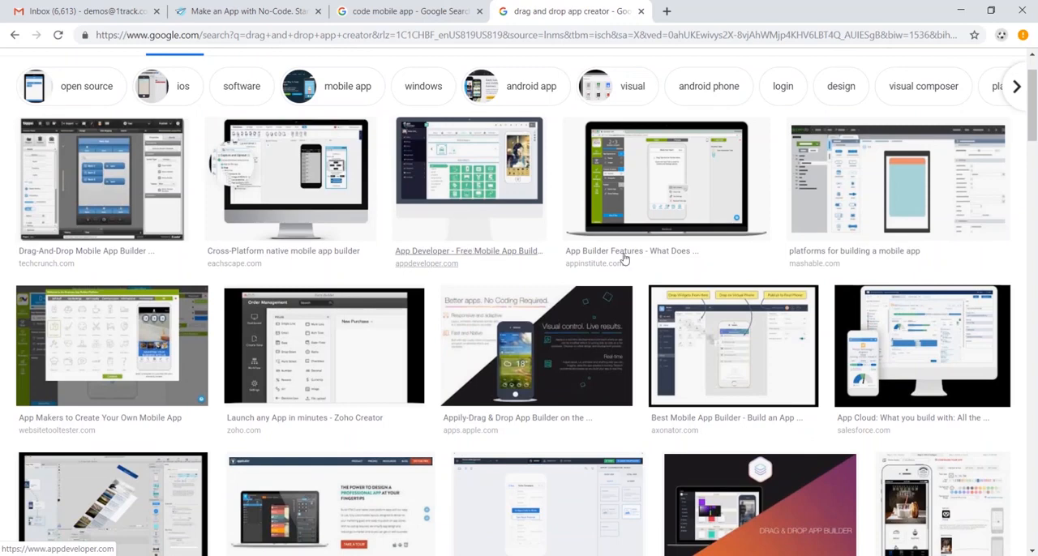
Open AppSheet's Platform page and examine its app-building steps and supported cloud data sources
click(251, 10)
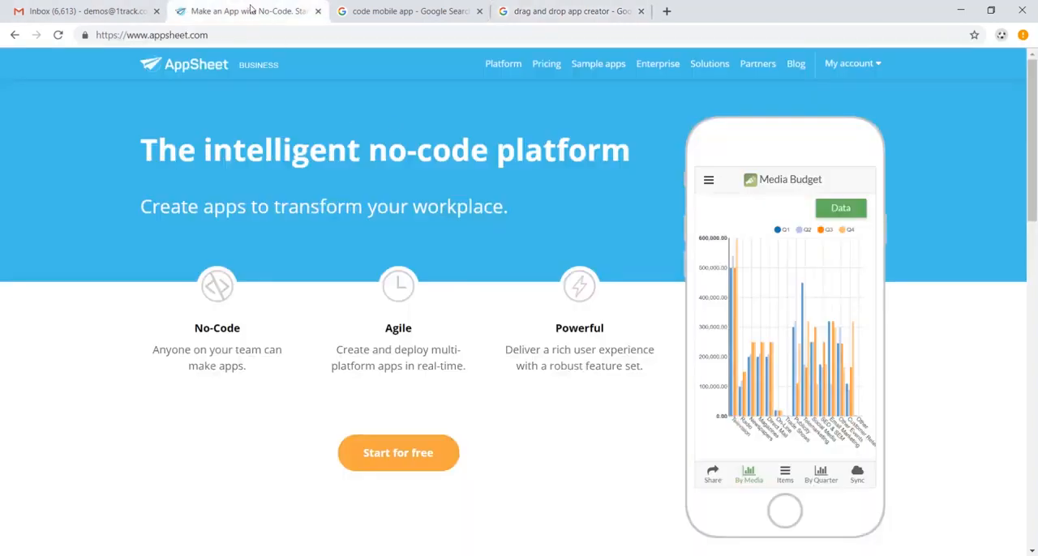
click(512, 73)
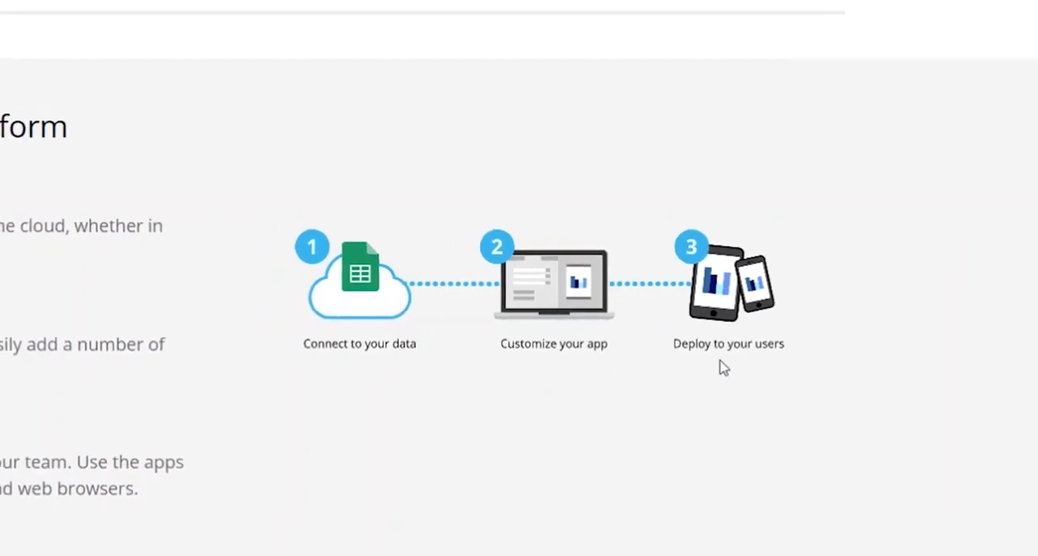
scroll(750, 337, down, 2)
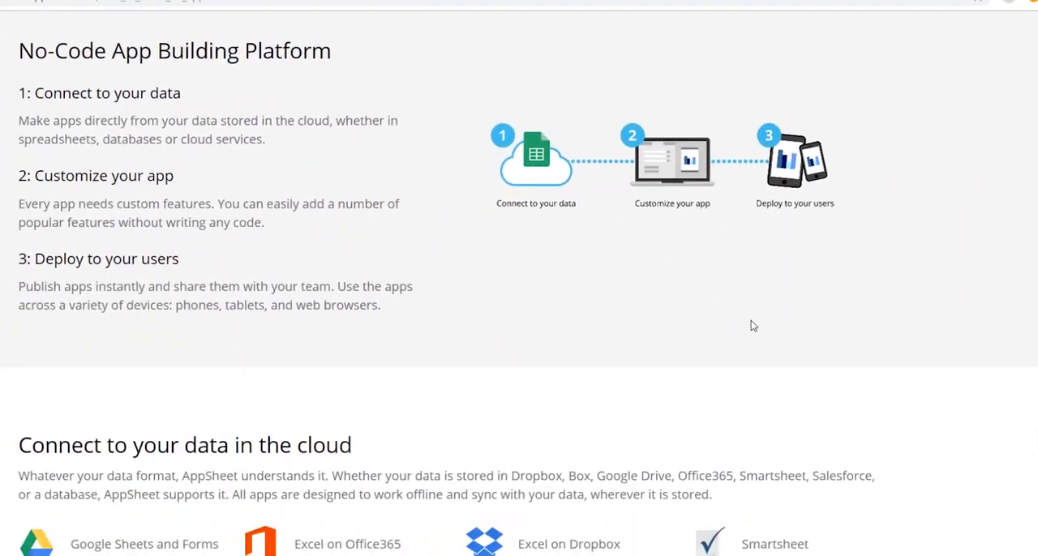
scroll(752, 323, down, 4)
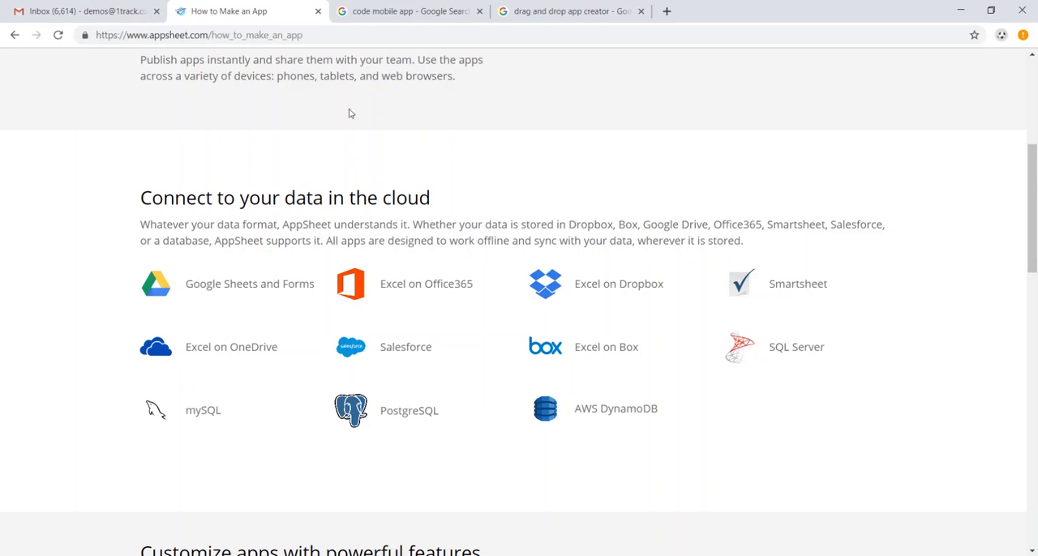
Go from Gmail to Google Drive and create a new Google Sheets spreadsheet
click(86, 14)
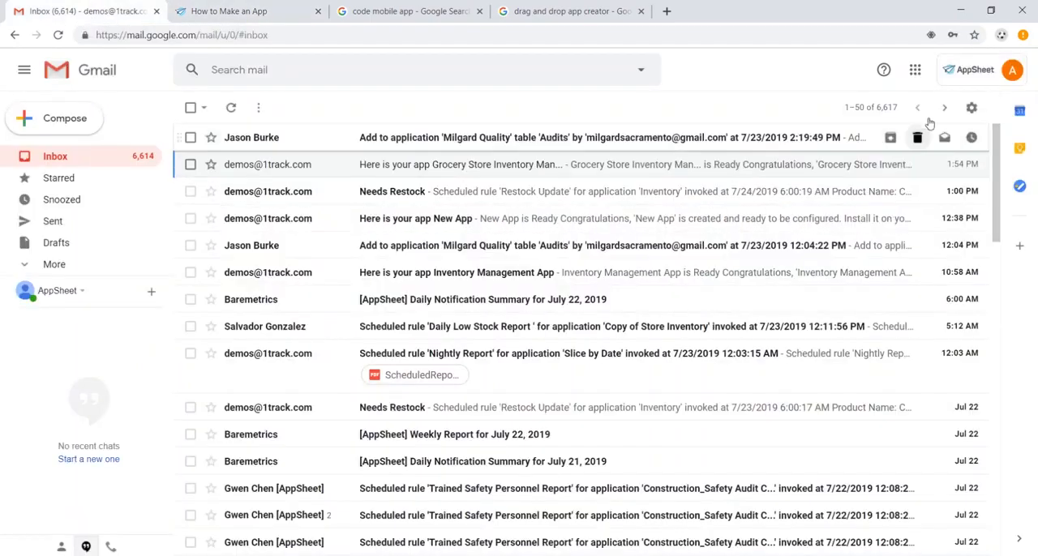
click(915, 71)
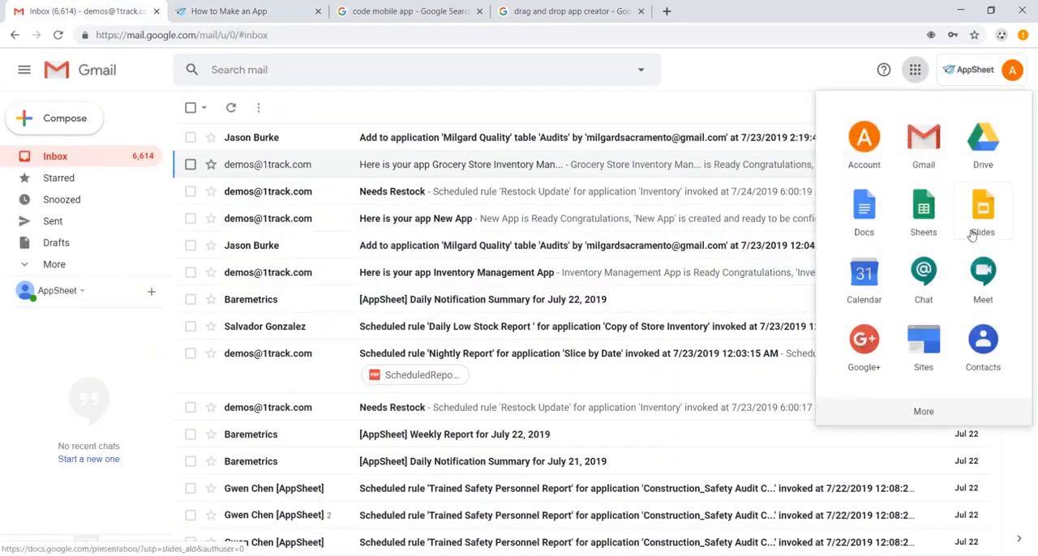
click(983, 148)
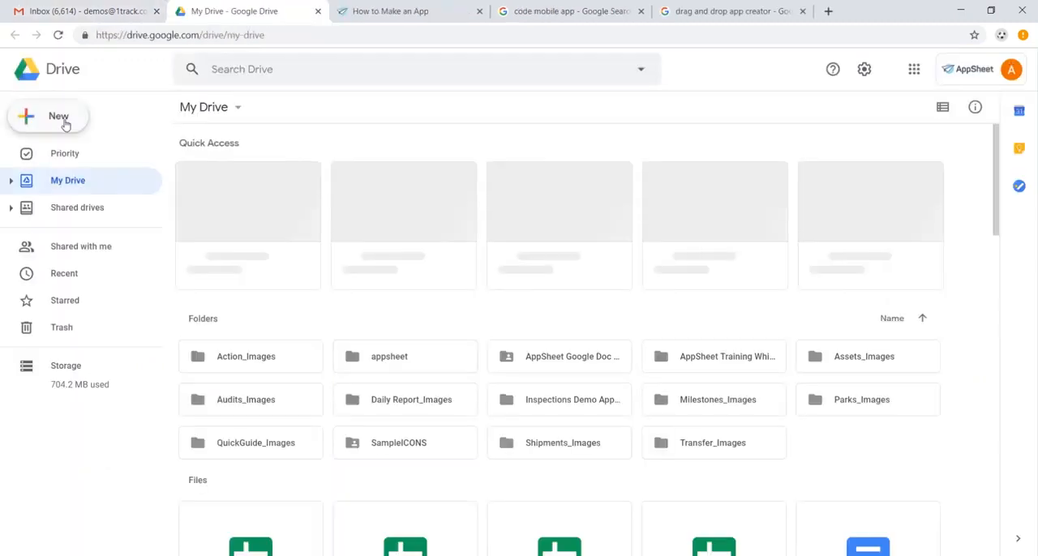
click(63, 122)
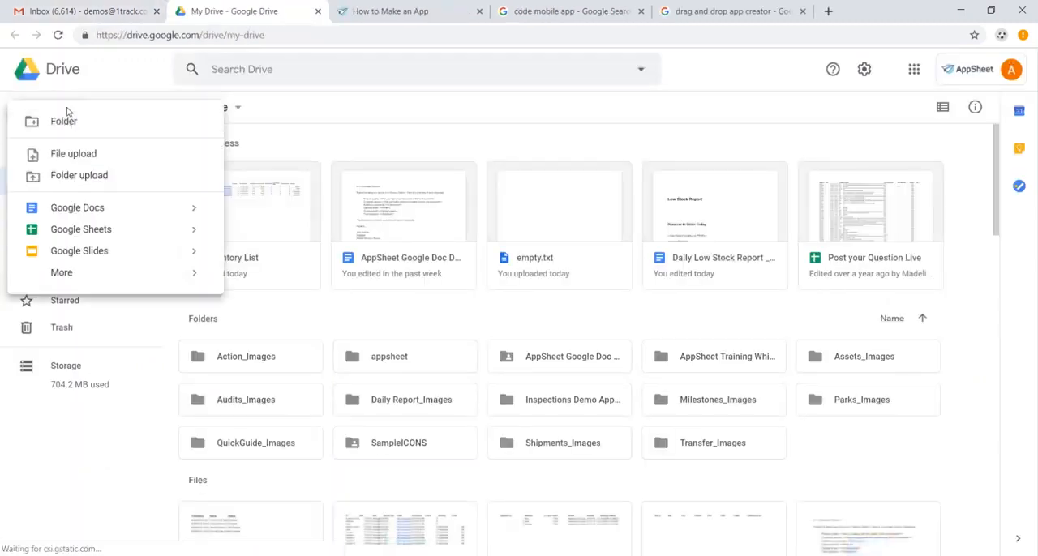
click(116, 234)
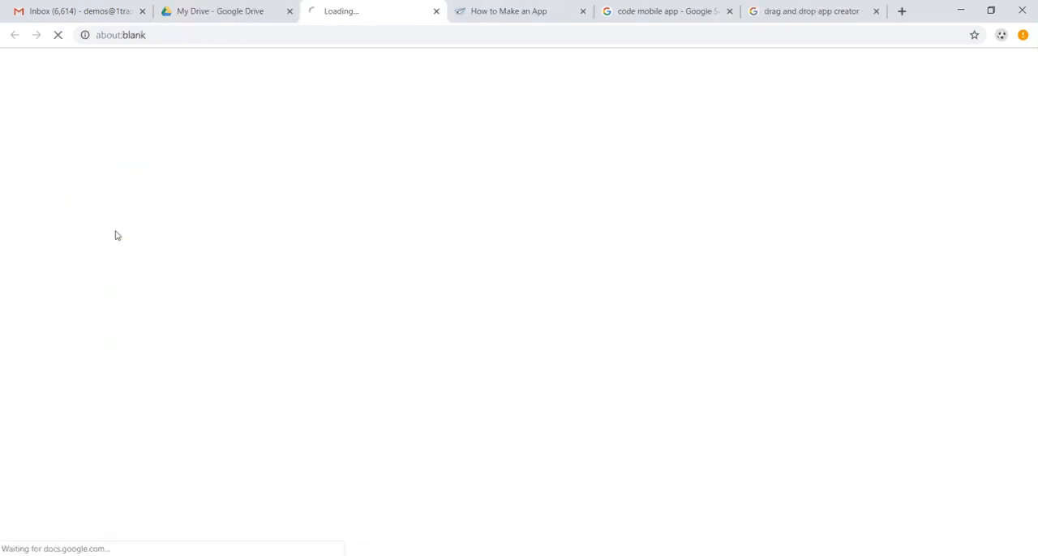
Rename the spreadsheet as "Inventory Management"
click(140, 65)
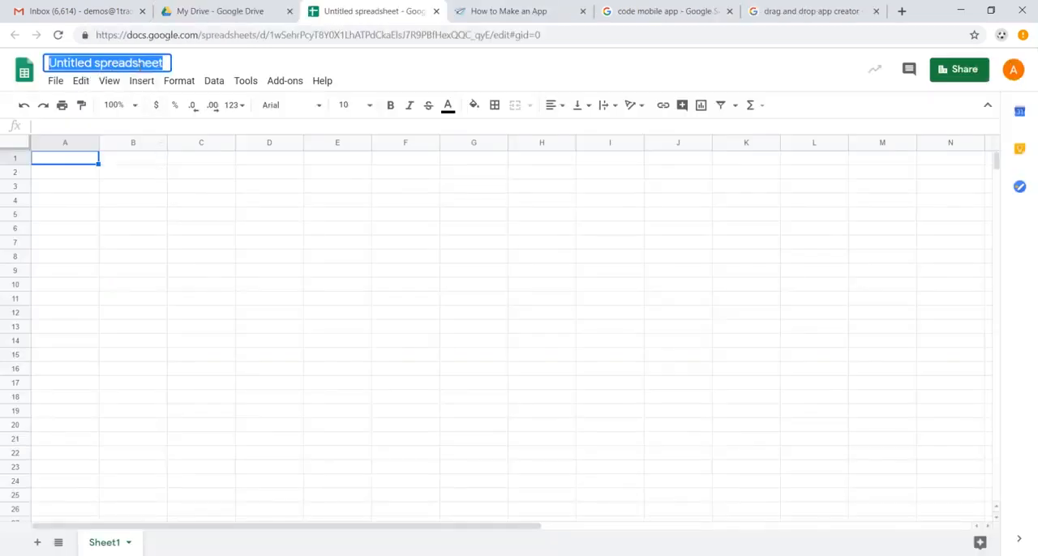
text(Inventory Manag)
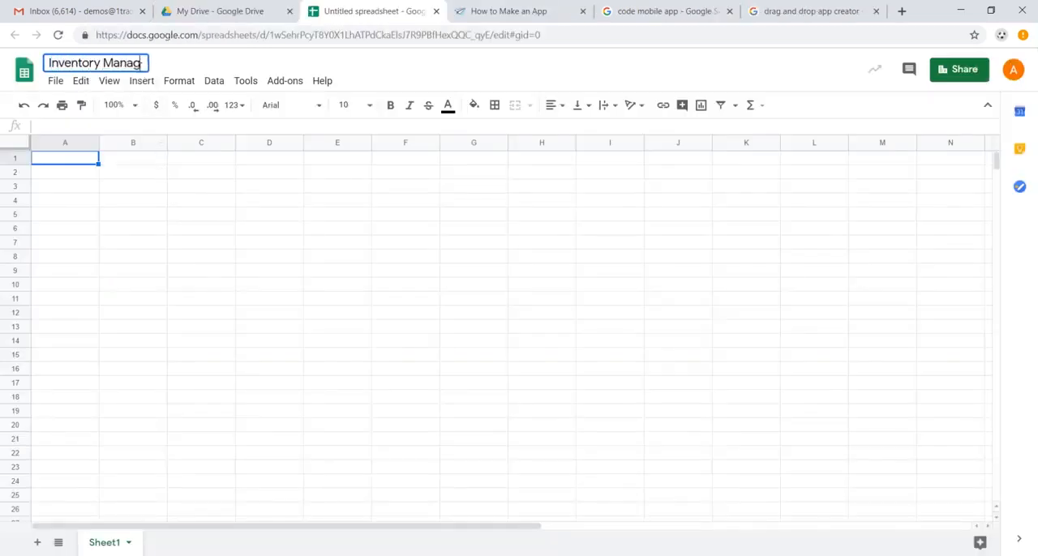
text(ement)
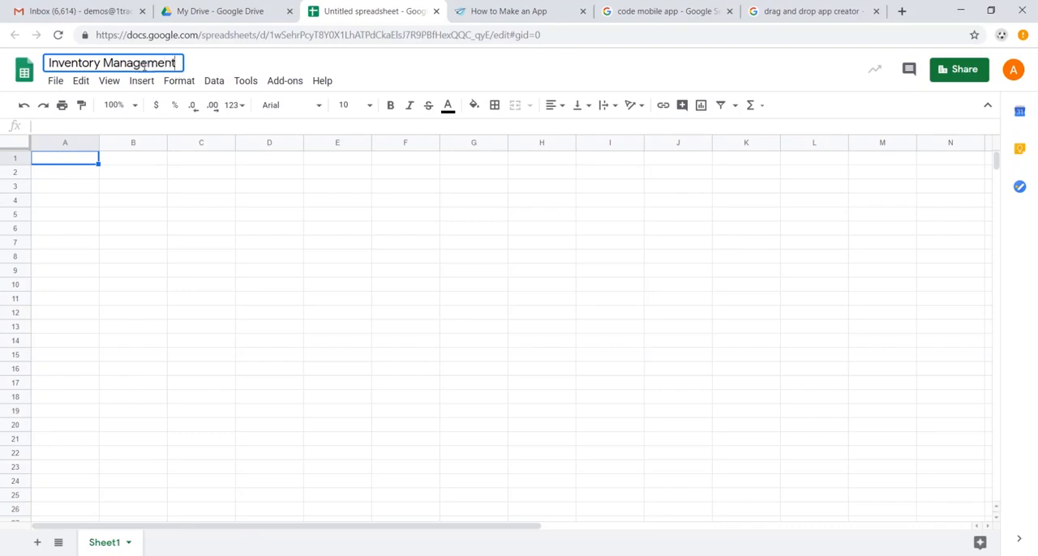
Enter the column headers Name, Category, Image, Available and Time Checked in cells A1 to E1
click(80, 163)
text(Name)
key(Tab)
text(Category)
key(Tab)
text(Image)
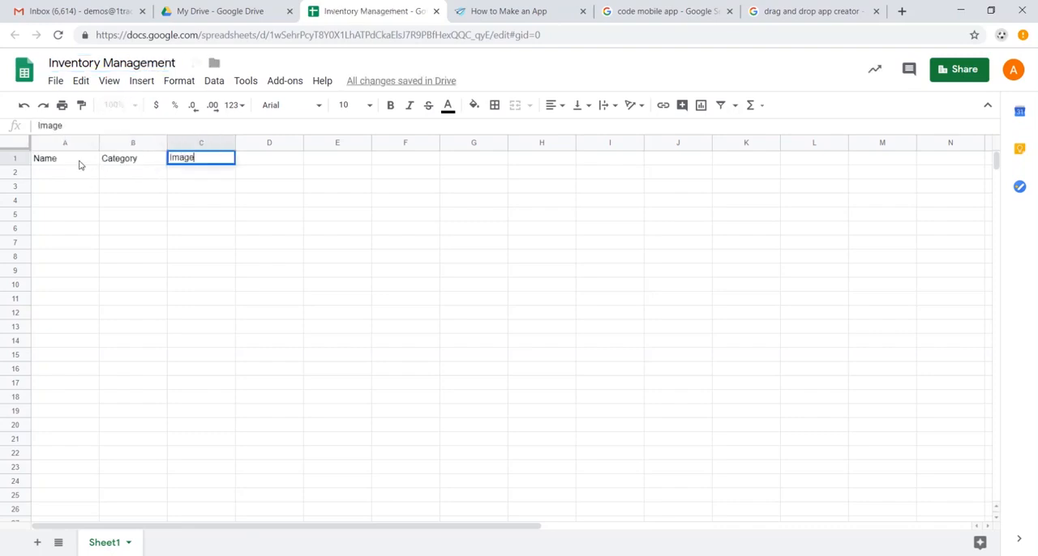
key(Tab)
text(Available)
key(Tab)
text(Time Checked)
Complete the header row in F1 to I1 with Unit Price, Inventory alue, Order Quantity and Barcode
key(Tab)
text(Unit Price)
key(Tab)
text(Inventory)
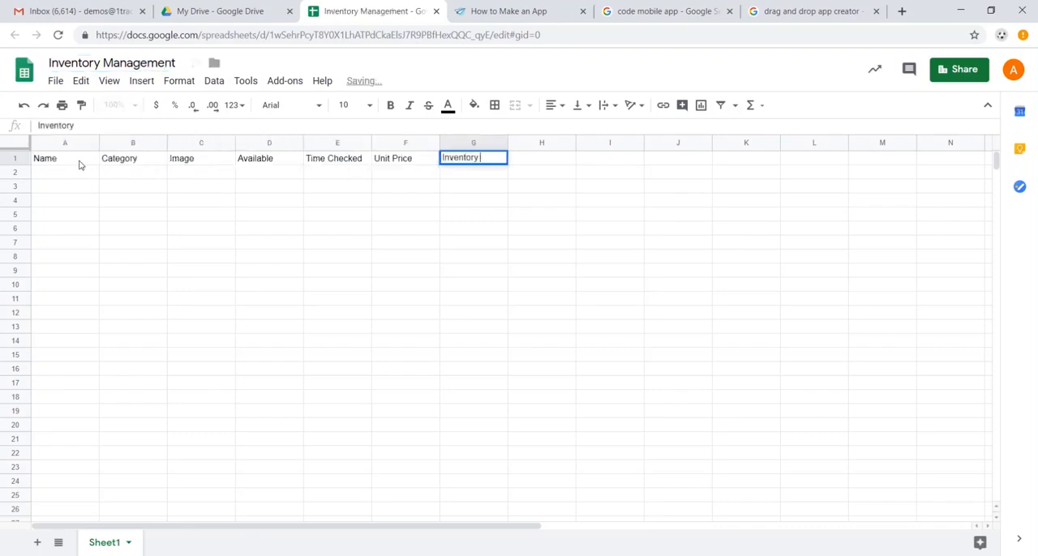
text( alue)
key(Tab)
text(Order Quantity)
key(Tab)
text(Barcode)
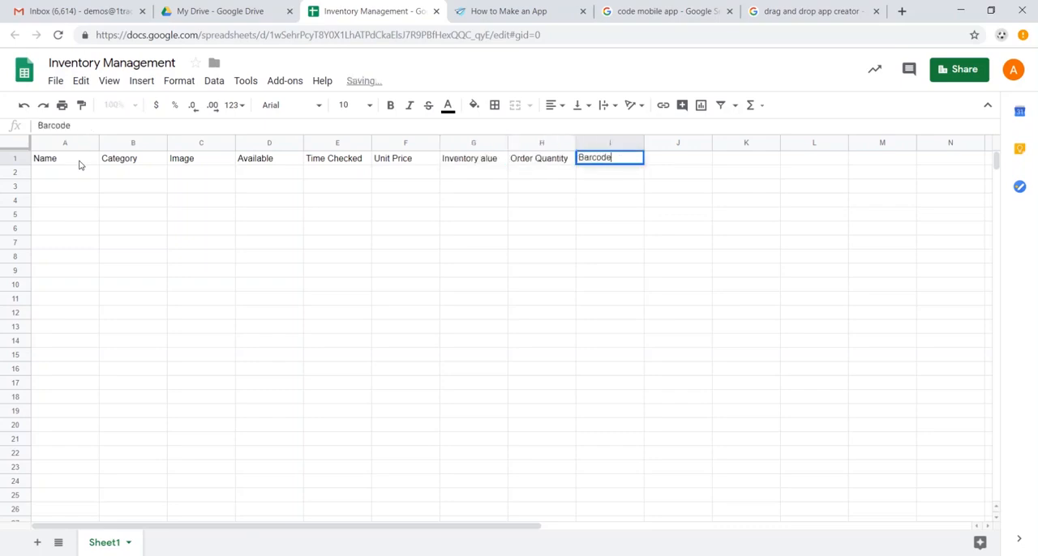
key(Return)
Paste the copied inventory records below the headers, starting in cell A2
click(81, 162)
key(ctrl+shift+Right)
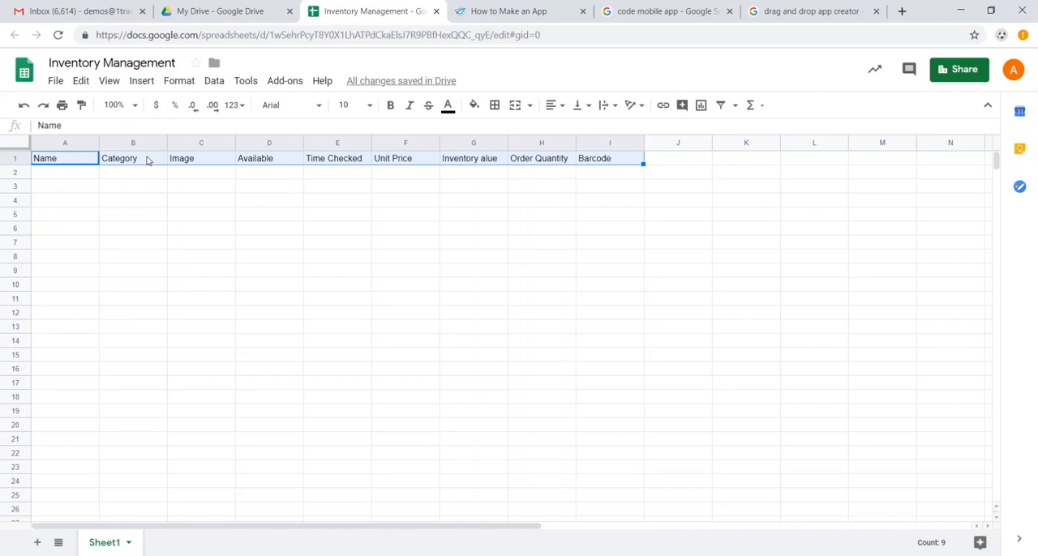
click(83, 176)
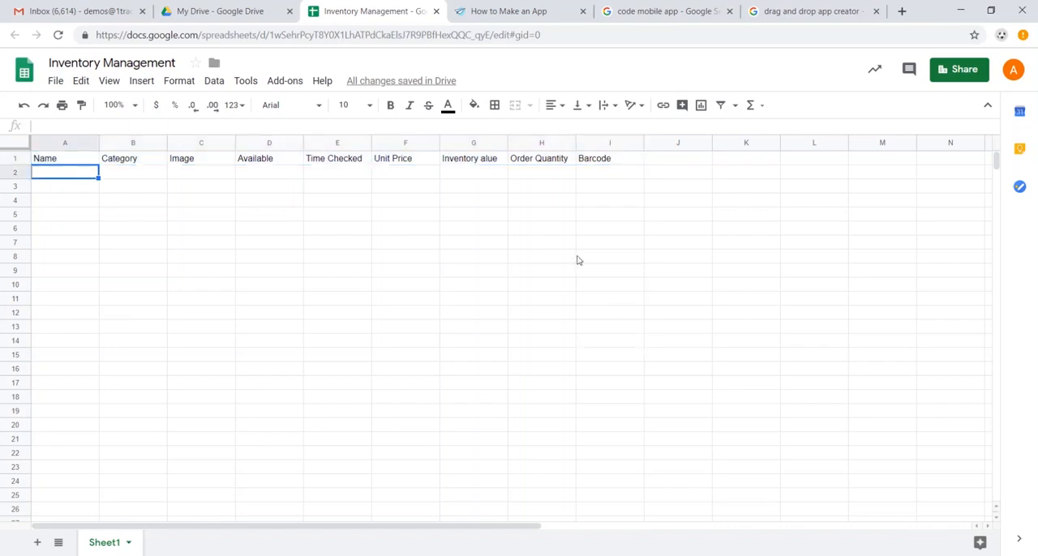
key(alt+Tab)
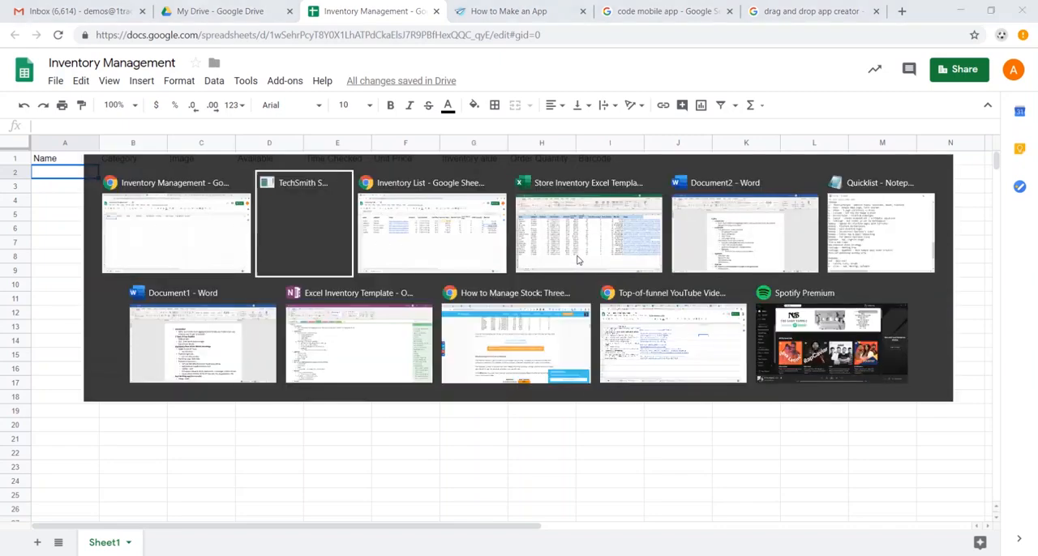
key(ctrl+v)
click(392, 206)
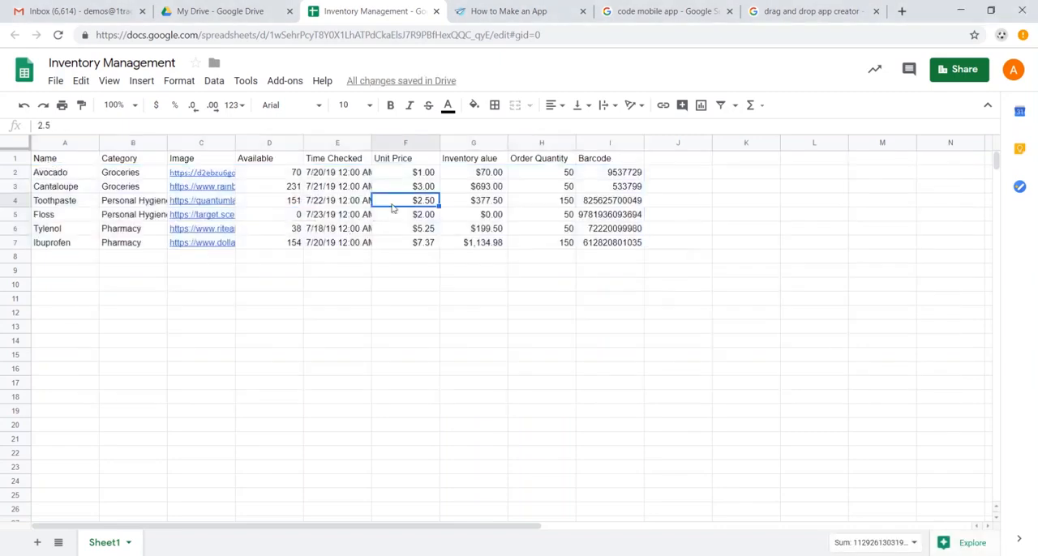
Examine the Avocado record cell by cell, from its name and image link to its date and inventory value formulas
click(65, 173)
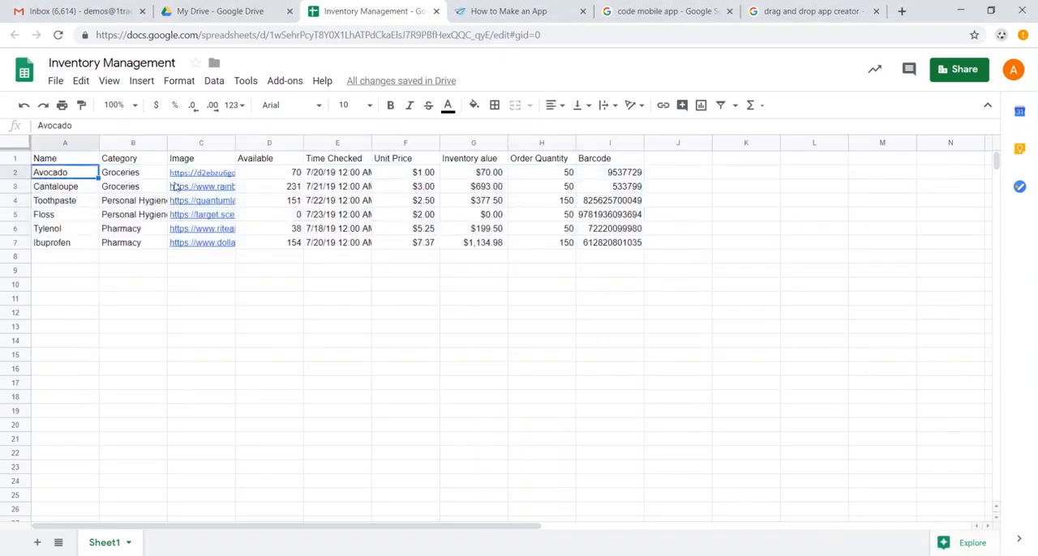
key(Right)
key(Right)
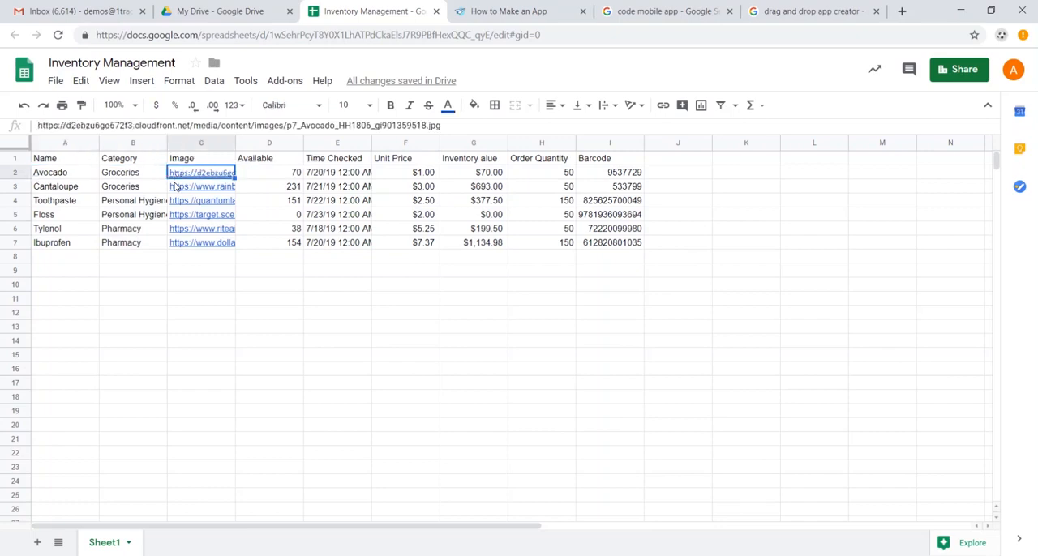
key(Down)
key(Right)
key(Up)
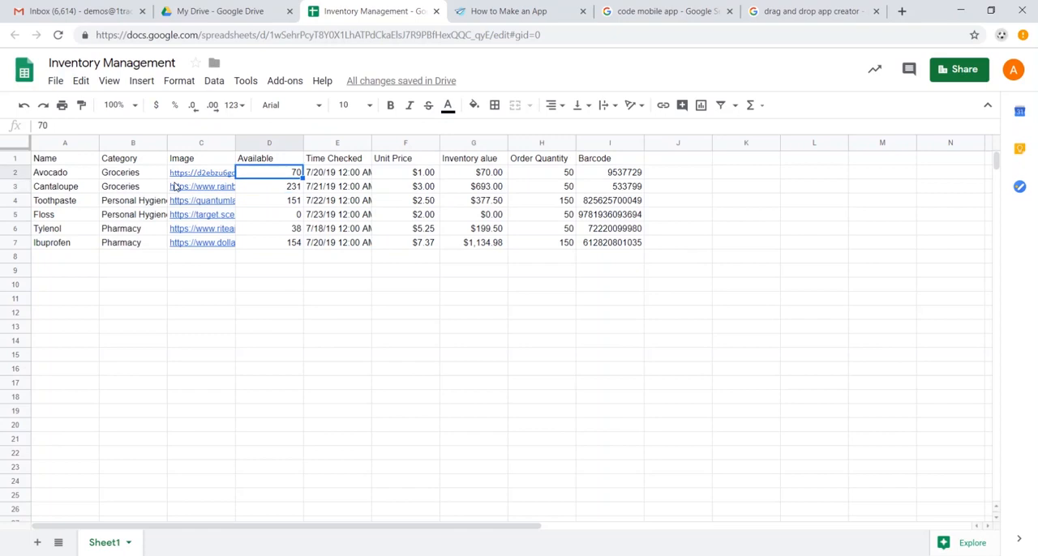
key(Right)
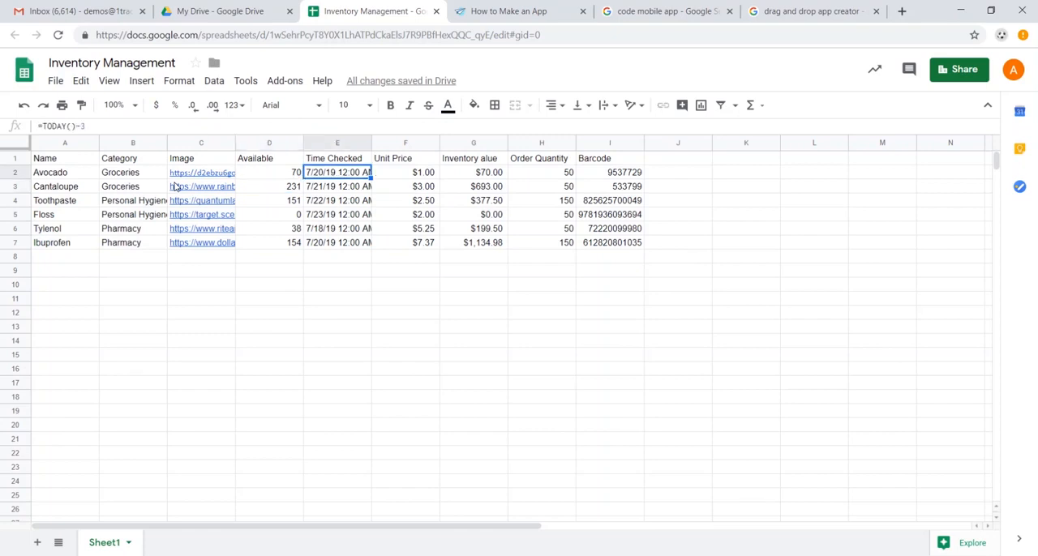
key(Right)
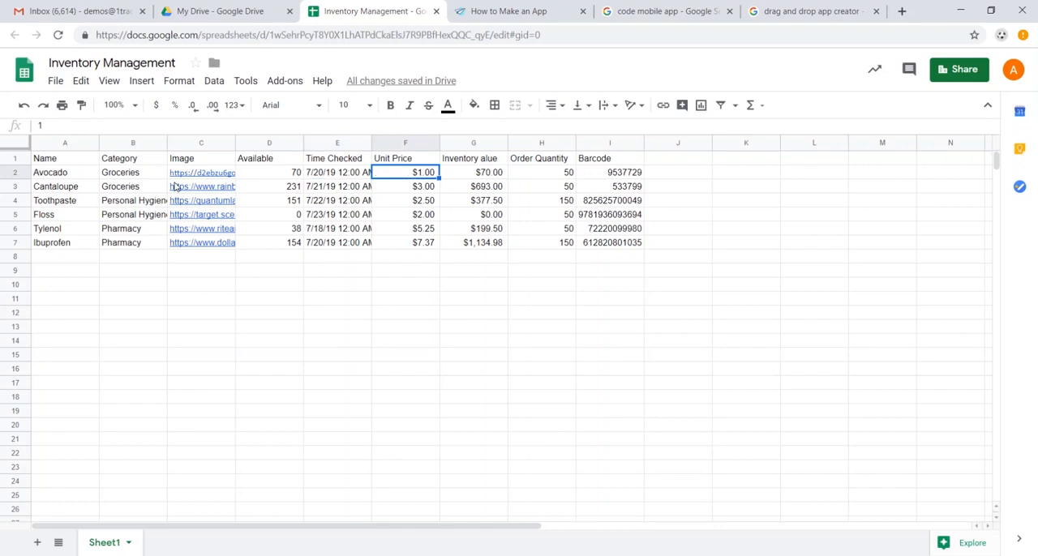
key(Right)
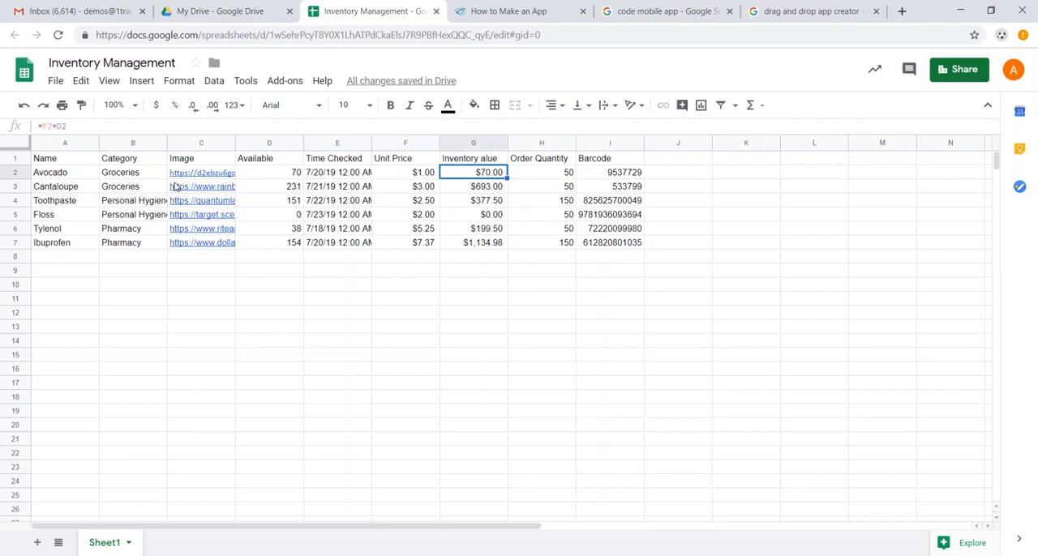
Correct the header in G1 to "Inventory Value" and check the Avocado record's barcode and inventory value formula
double_click(485, 160)
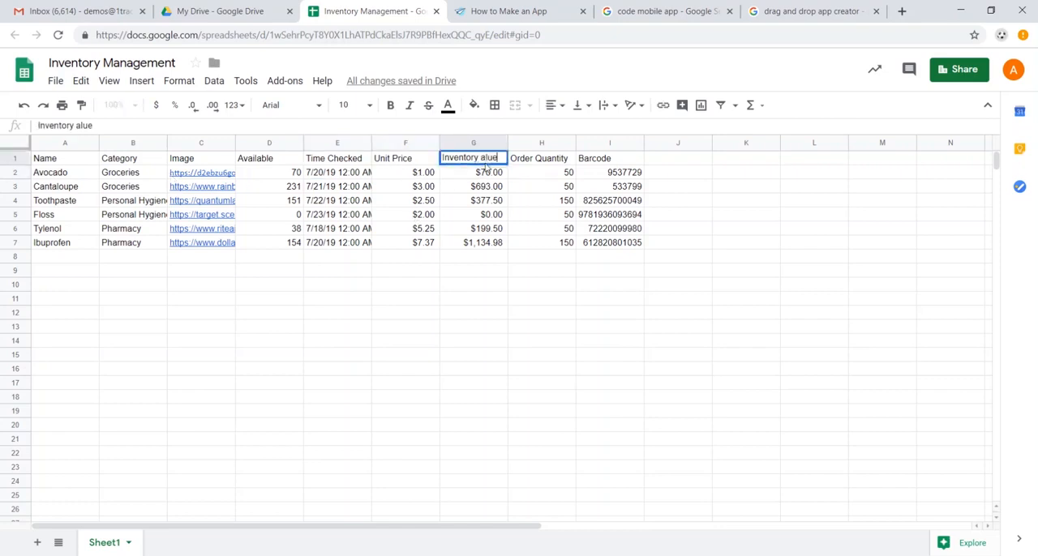
text(V)
key(Tab)
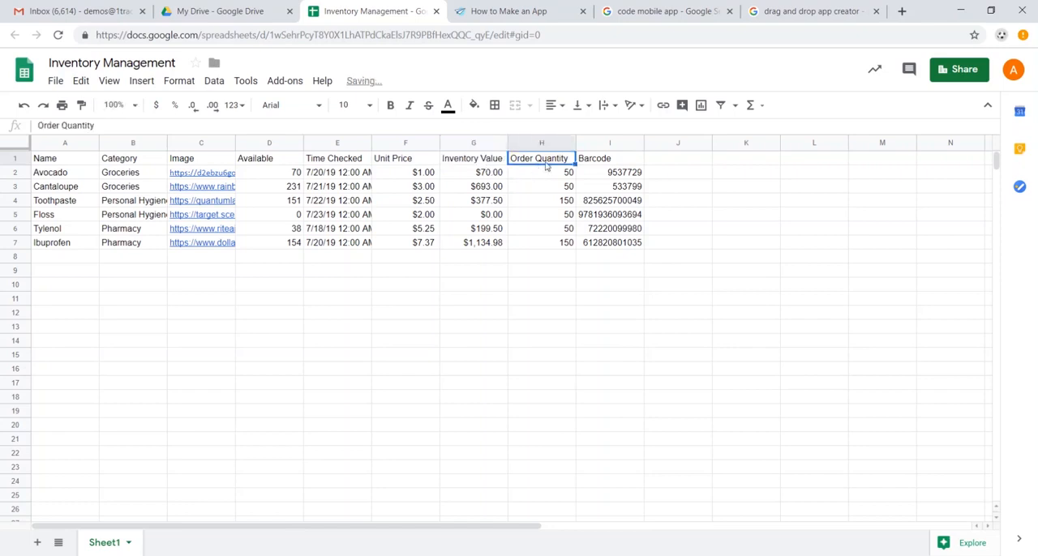
click(605, 173)
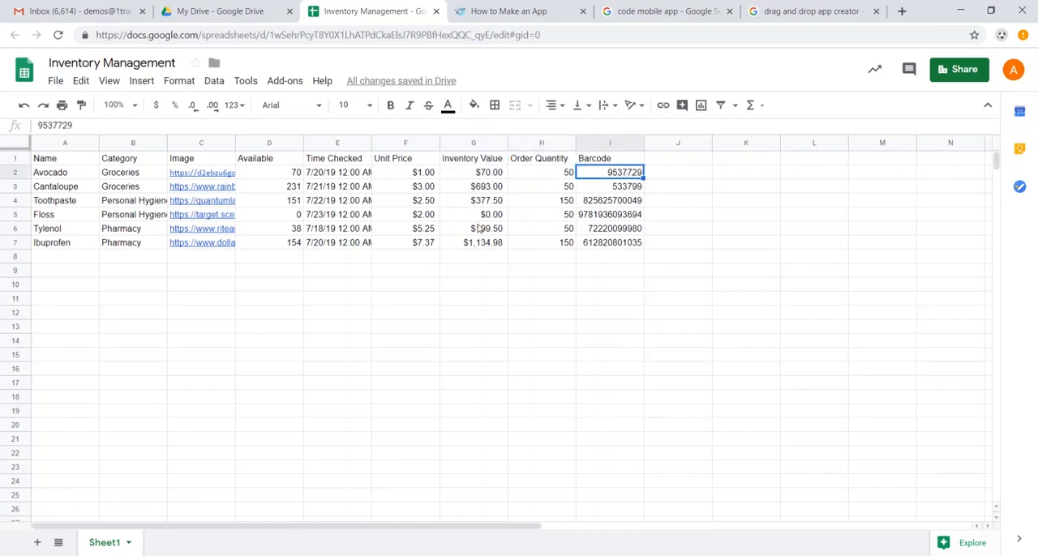
click(491, 177)
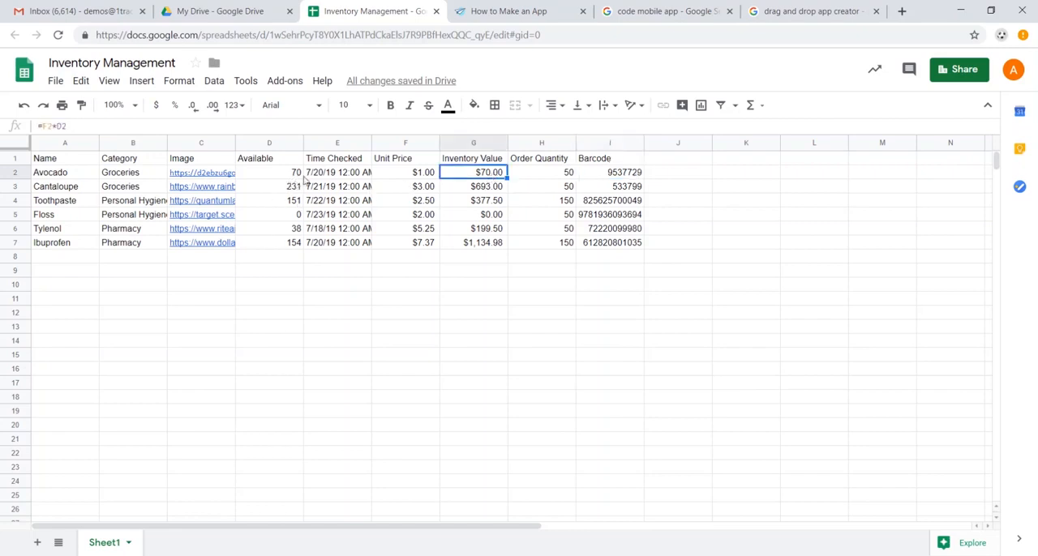
Switch to AppSheet, return to its home page and start for free to reach the list of own apps
click(491, 13)
scroll(487, 153, down, 4)
scroll(538, 172, up, 8)
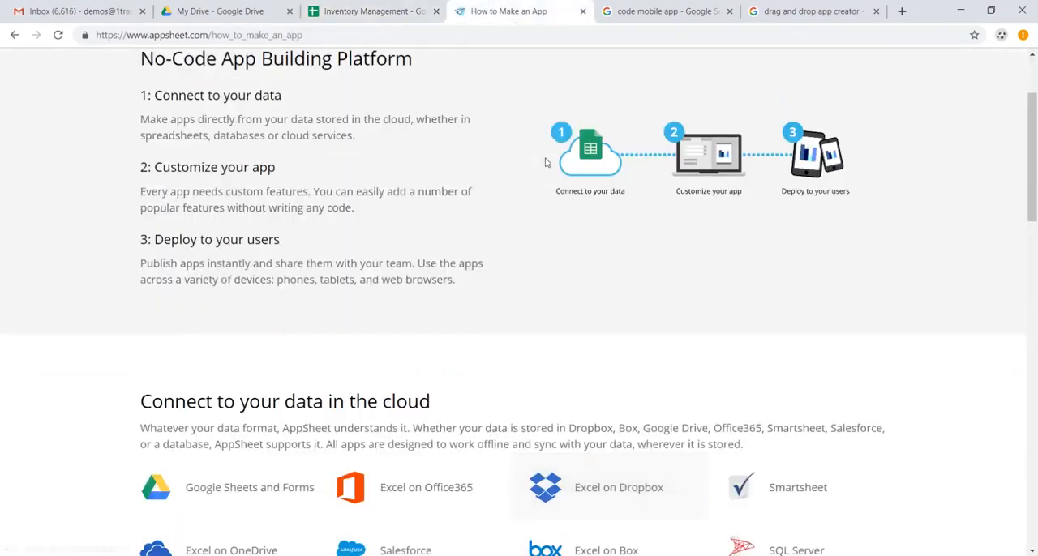
click(181, 63)
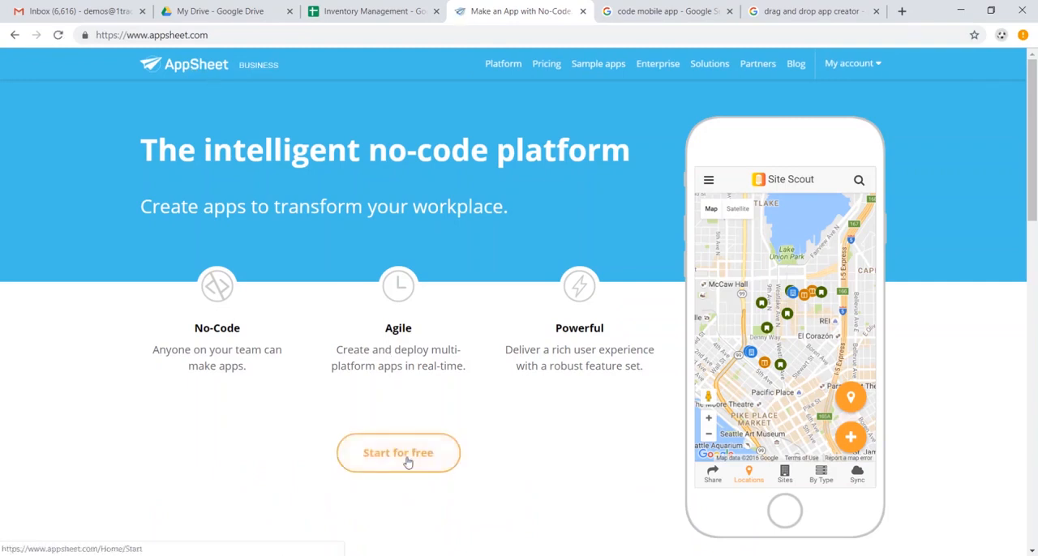
click(407, 461)
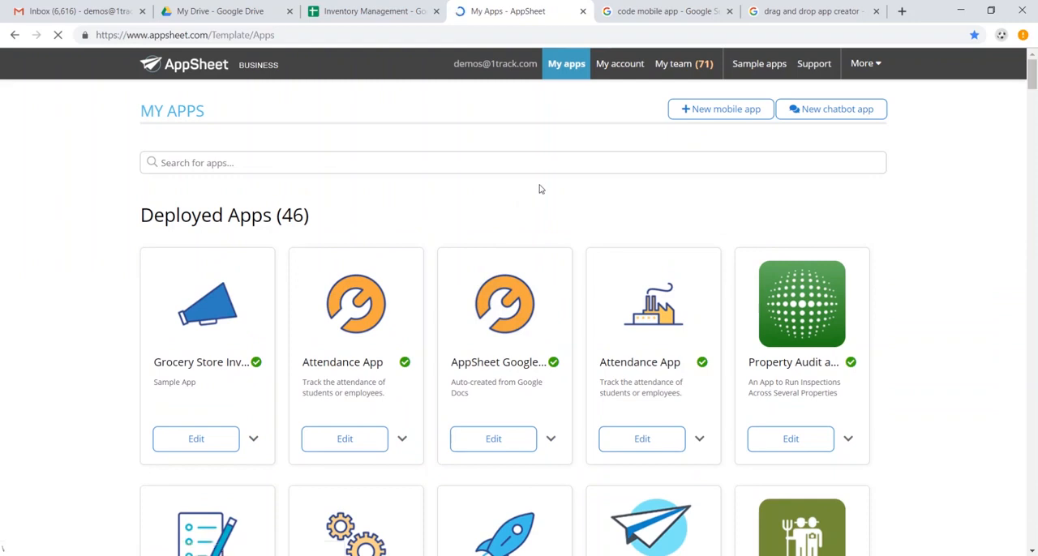
Create a new mobile app named "Grocery Inventory" in the Inventory Management category and proceed to choosing its data
click(726, 110)
click(392, 230)
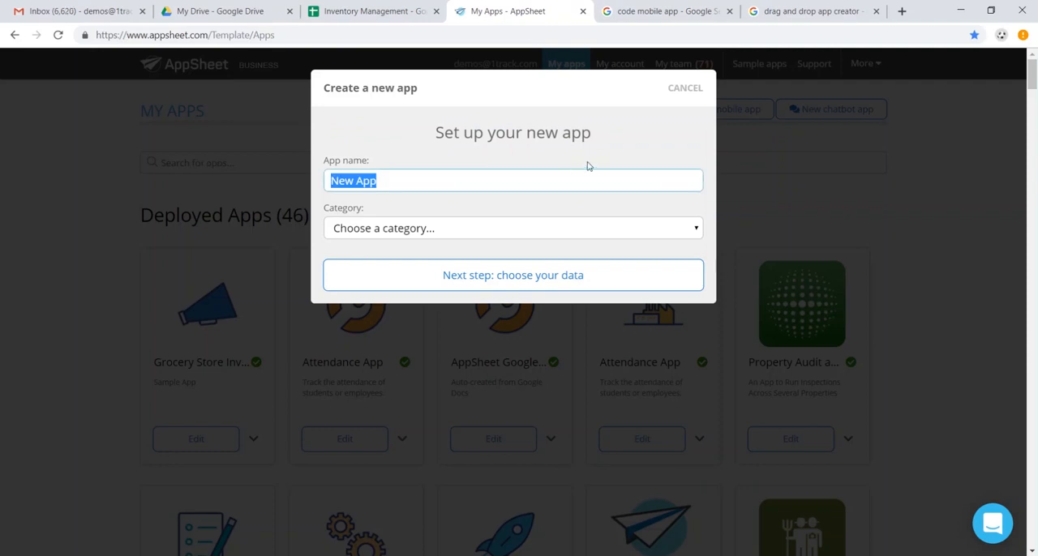
text(Grocery Inventory)
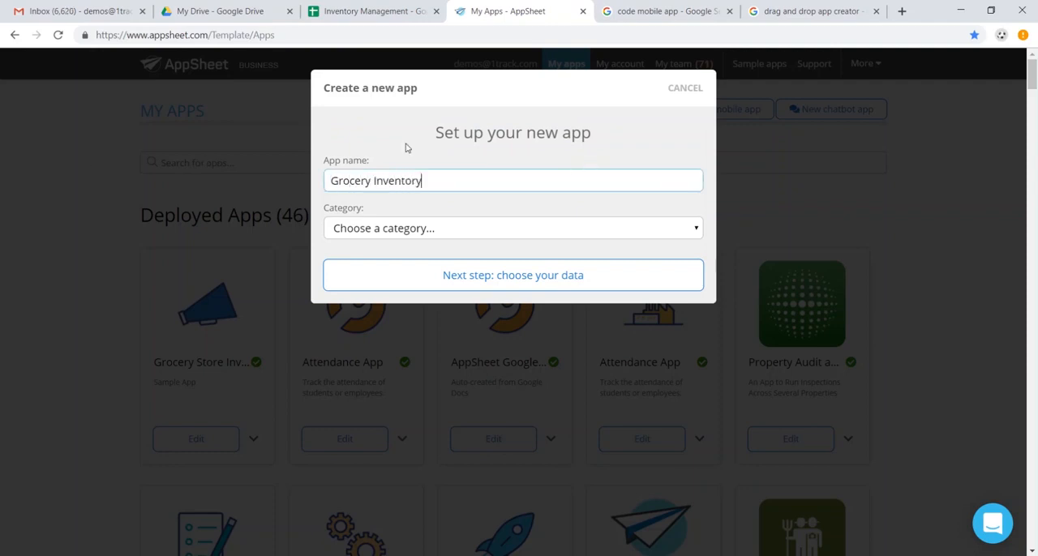
click(453, 232)
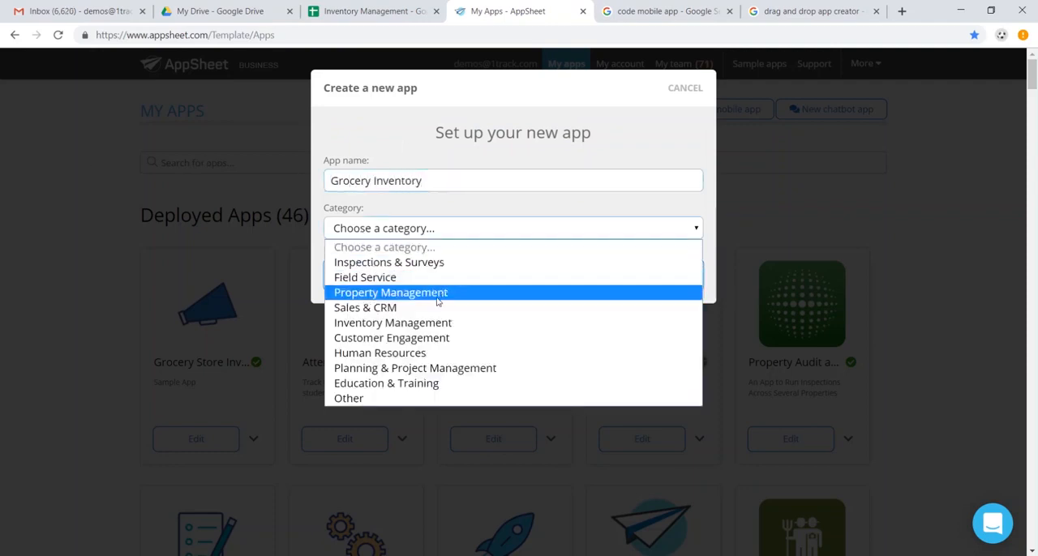
click(438, 324)
click(476, 282)
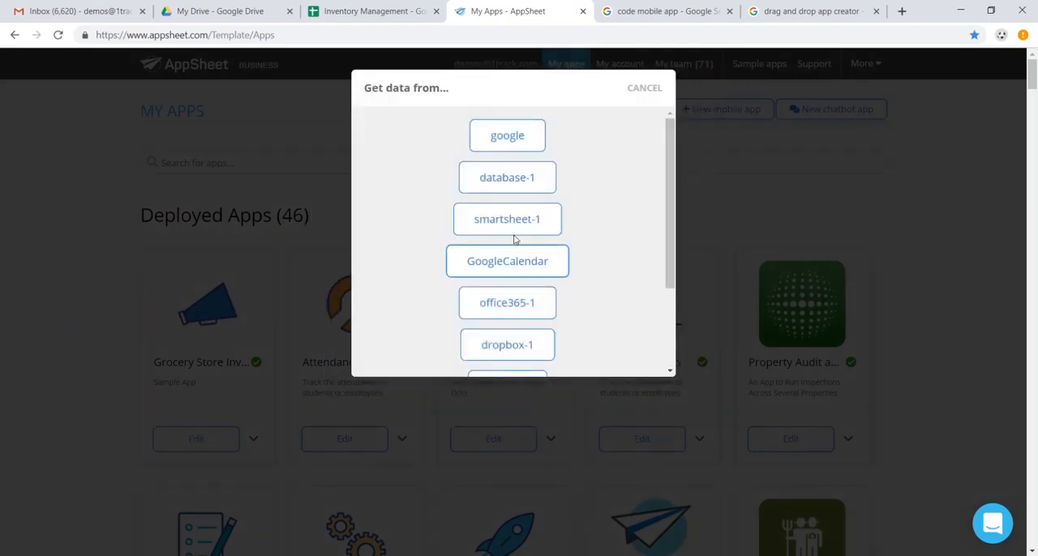
Choose Google as the data source, search the spreadsheets for "inventory management" and select the Inventory Management file
click(491, 132)
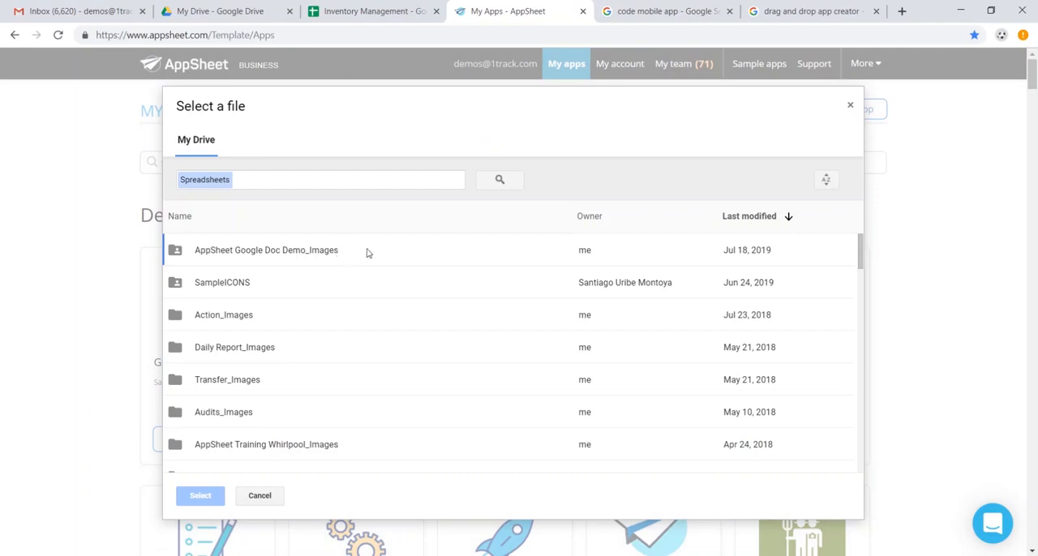
click(329, 180)
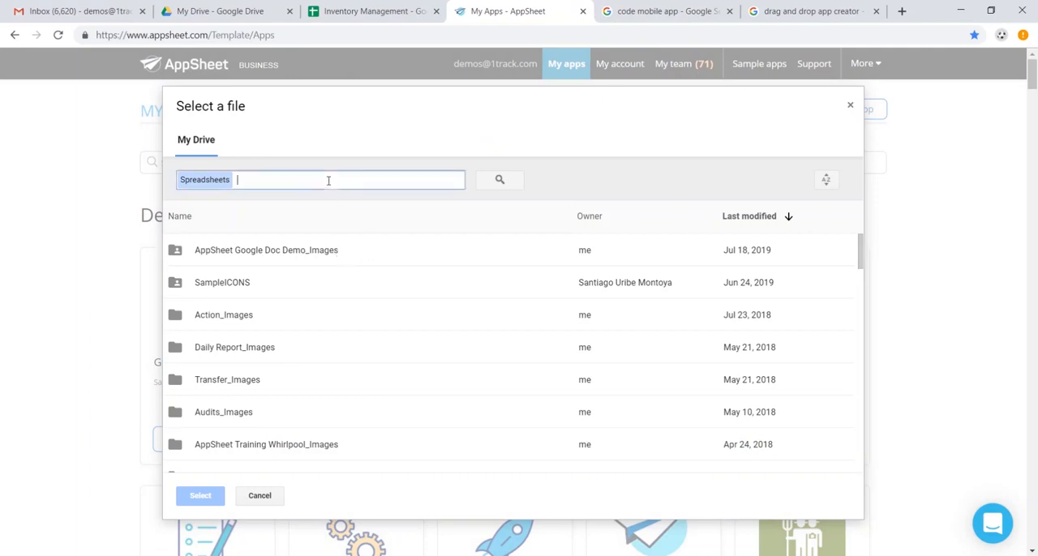
text(inventory management)
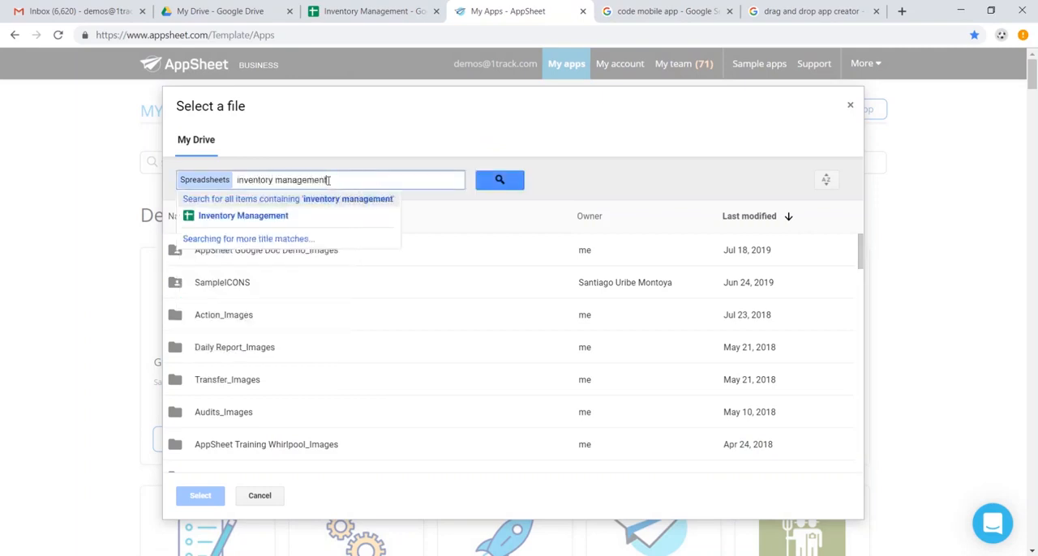
key(Return)
click(387, 259)
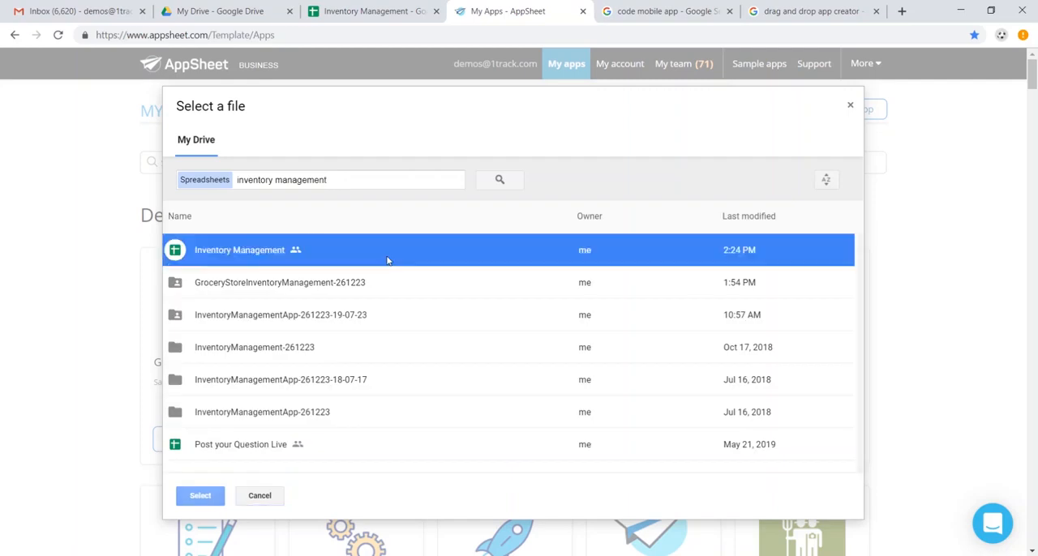
click(203, 496)
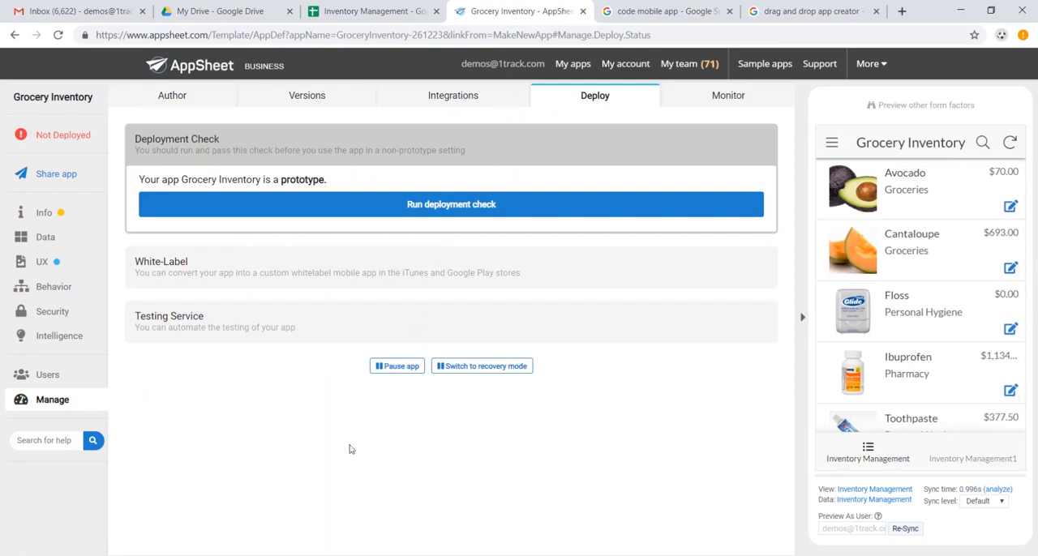
Review the product list in the app preview, then the details of the Avocado record
scroll(944, 304, down, 1)
scroll(941, 303, down, 3)
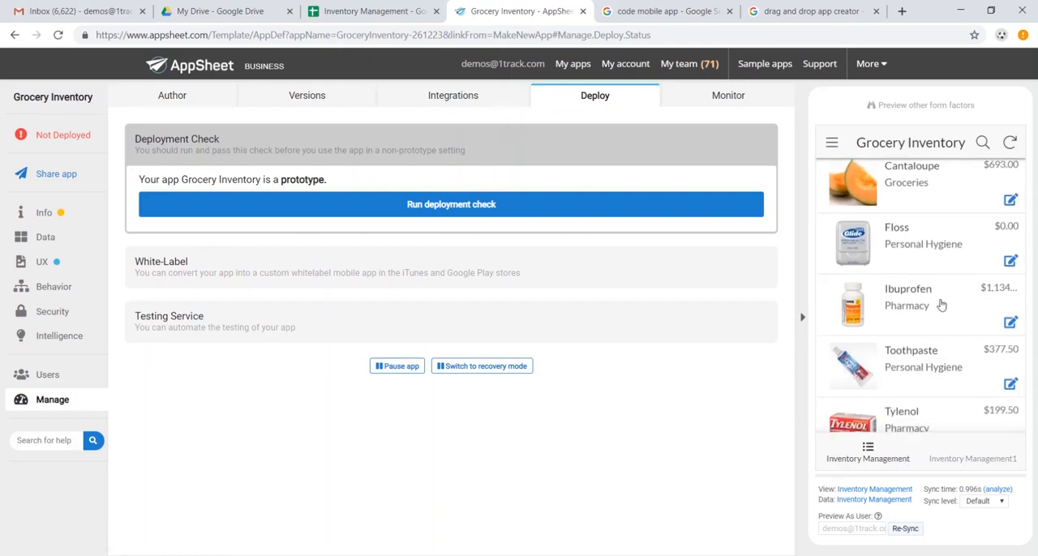
scroll(937, 301, up, 4)
scroll(933, 301, down, 4)
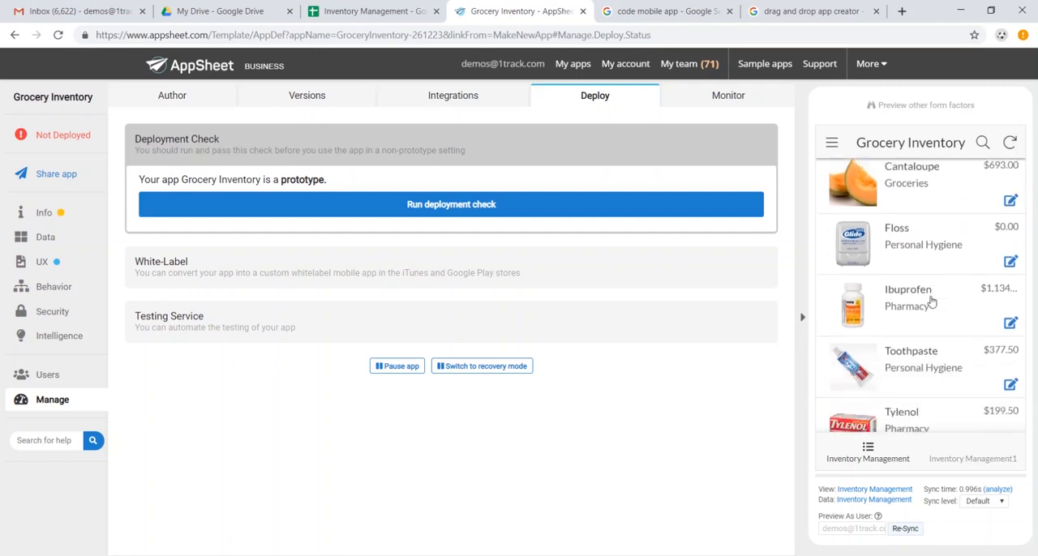
scroll(901, 213, up, 4)
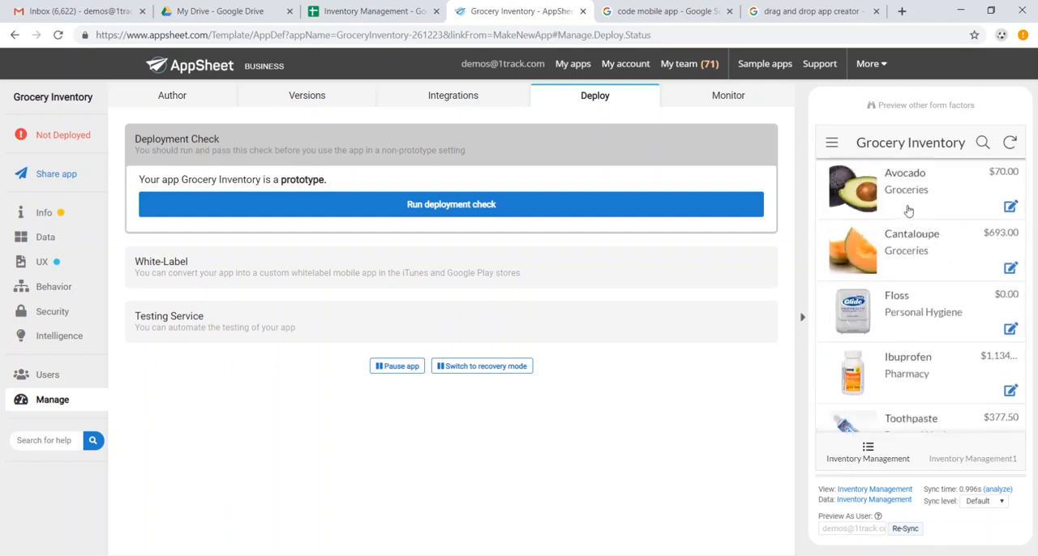
click(903, 206)
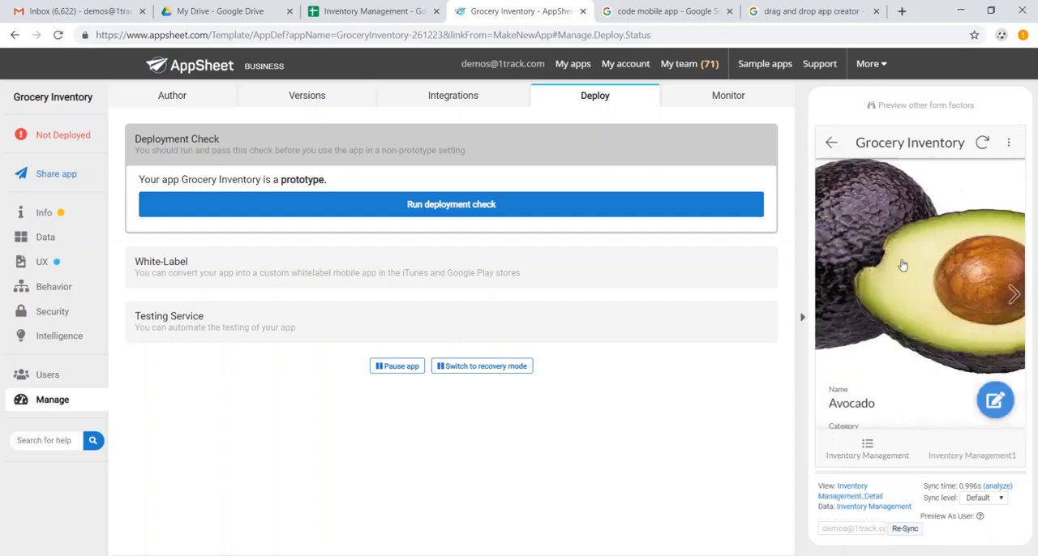
scroll(941, 273, down, 3)
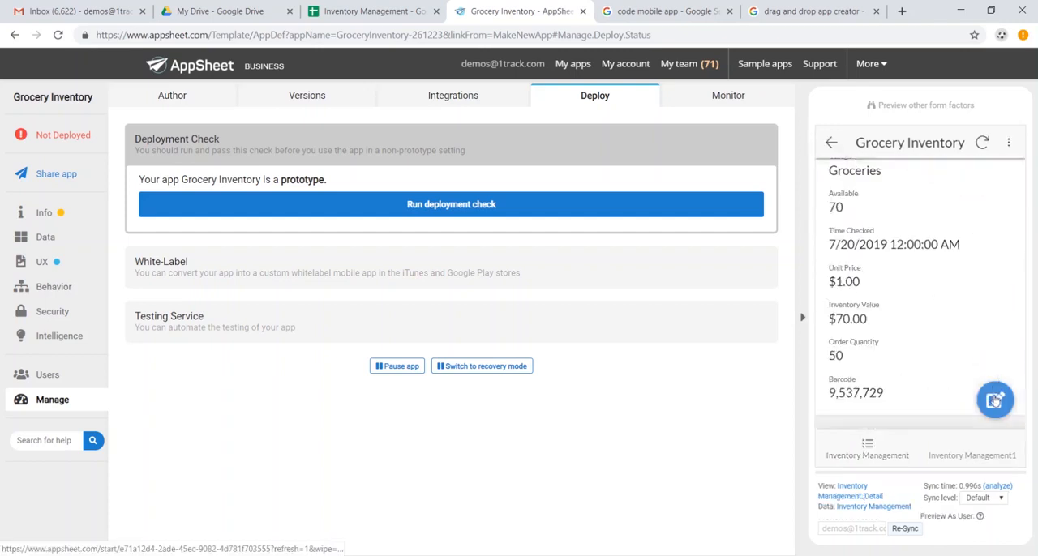
Edit the Avocado record in the app preview to set its unit price to $1.50, then save and sync the change
click(995, 397)
scroll(923, 300, down, 5)
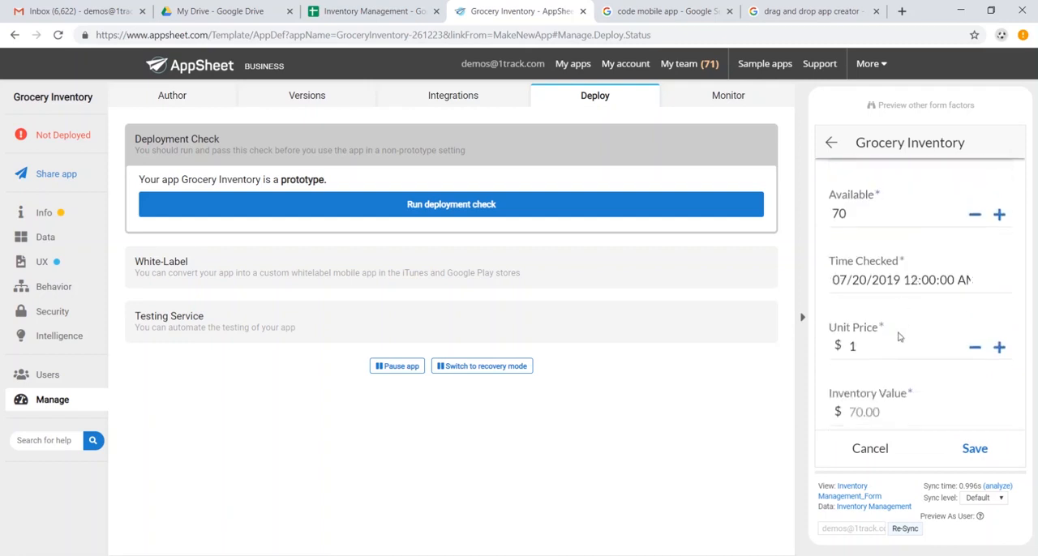
click(892, 348)
click(898, 344)
click(988, 462)
click(984, 143)
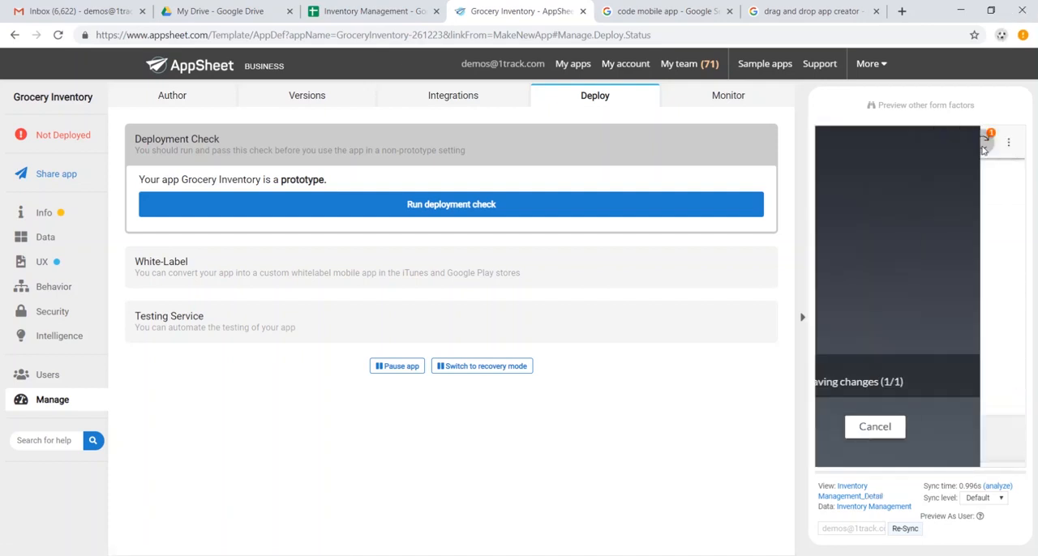
Switch to Google Sheets to check Avocado's unit price in F2, then return to AppSheet and review the Avocado record in the preview
click(369, 12)
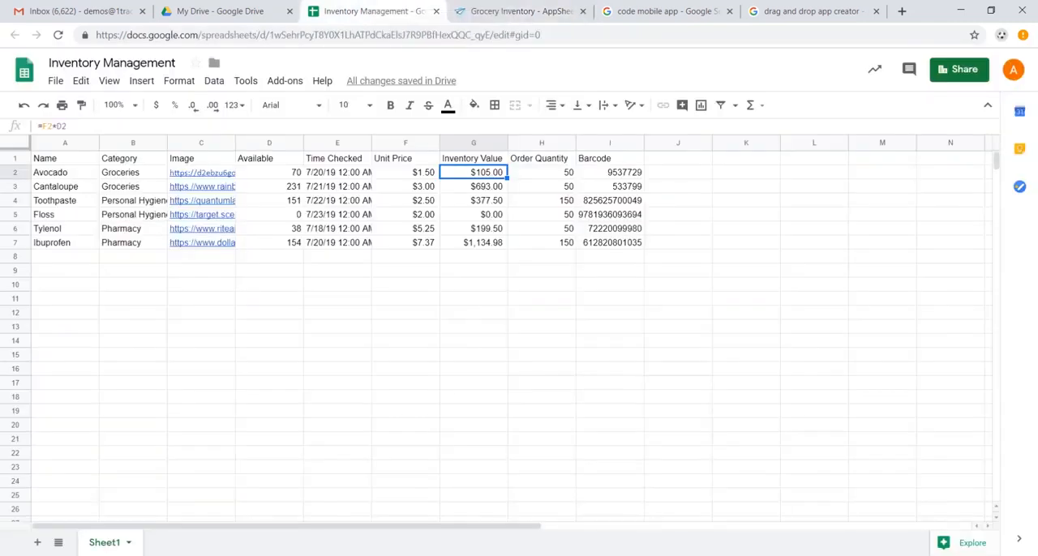
click(425, 175)
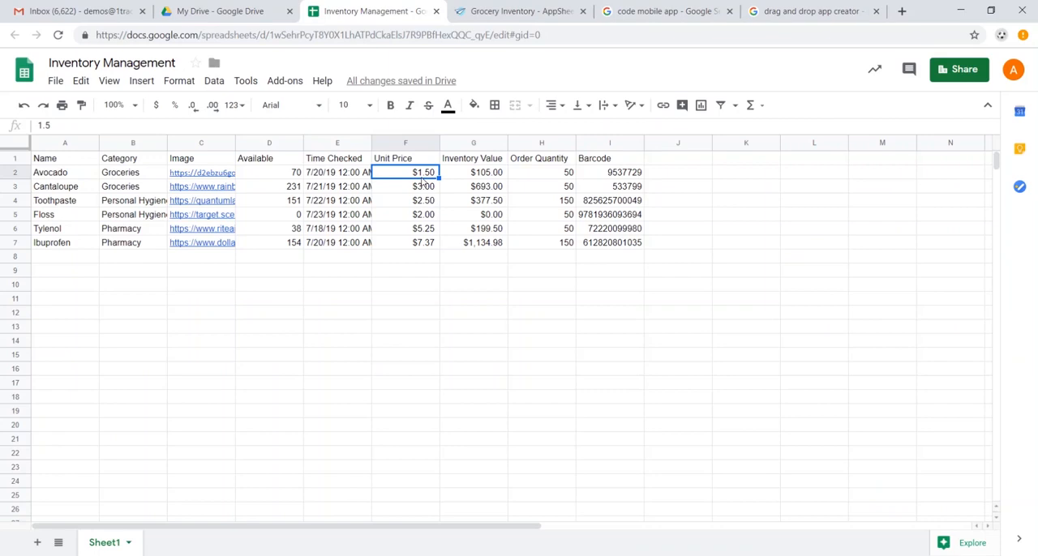
key(ctrl+Tab)
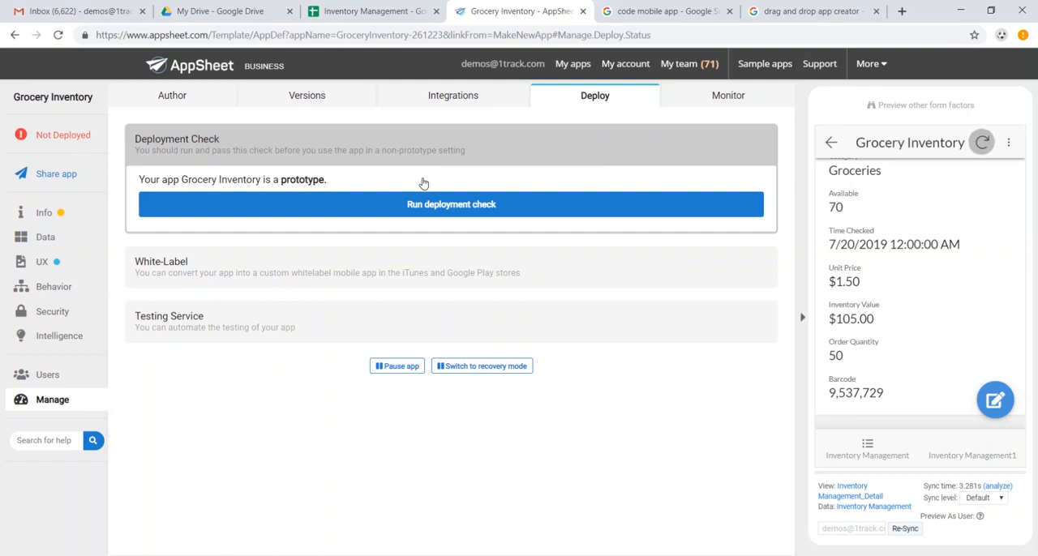
scroll(932, 271, down, 1)
scroll(927, 270, up, 5)
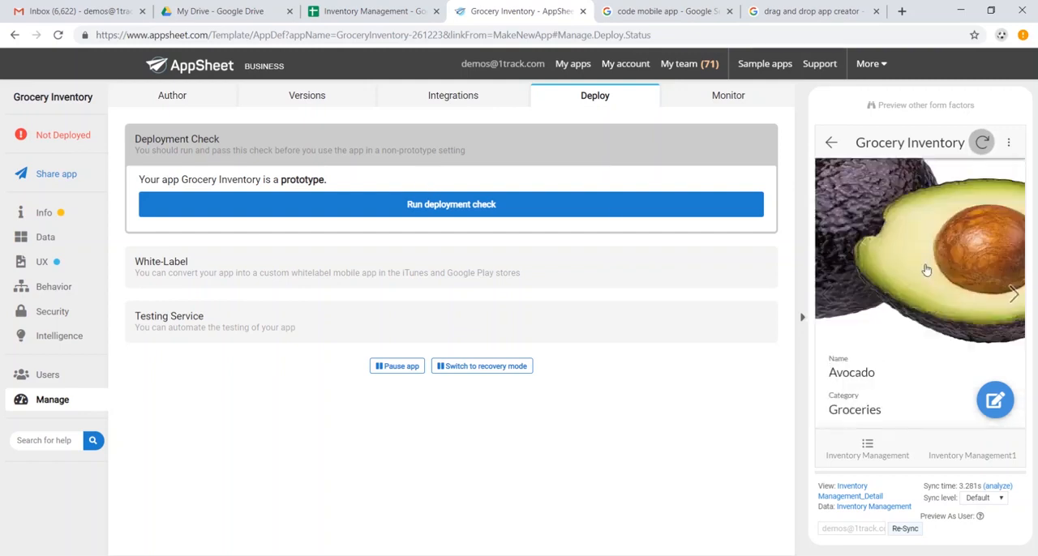
scroll(927, 270, up, 1)
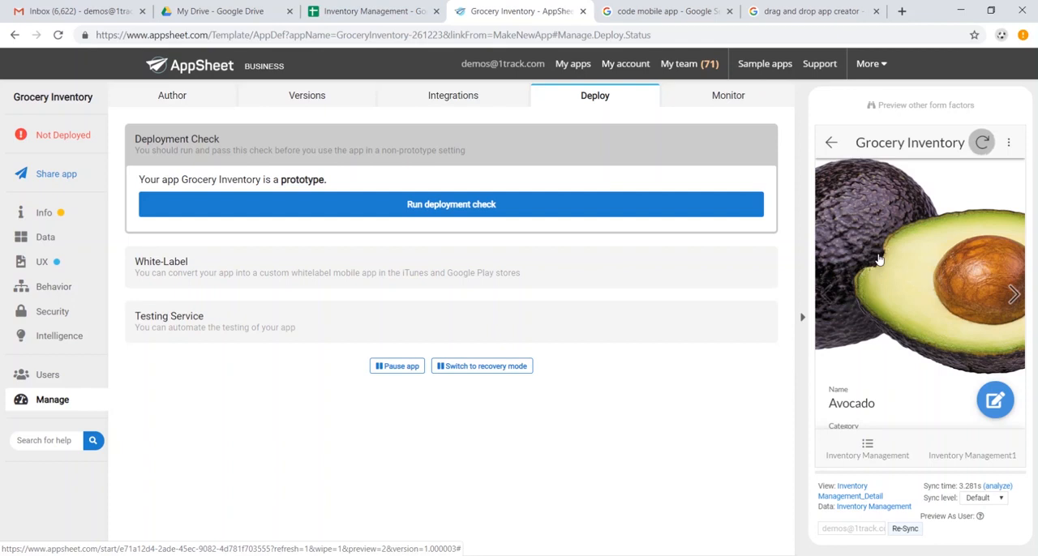
Allow adds and deletes on the Inventory Management data table and save the app
click(49, 240)
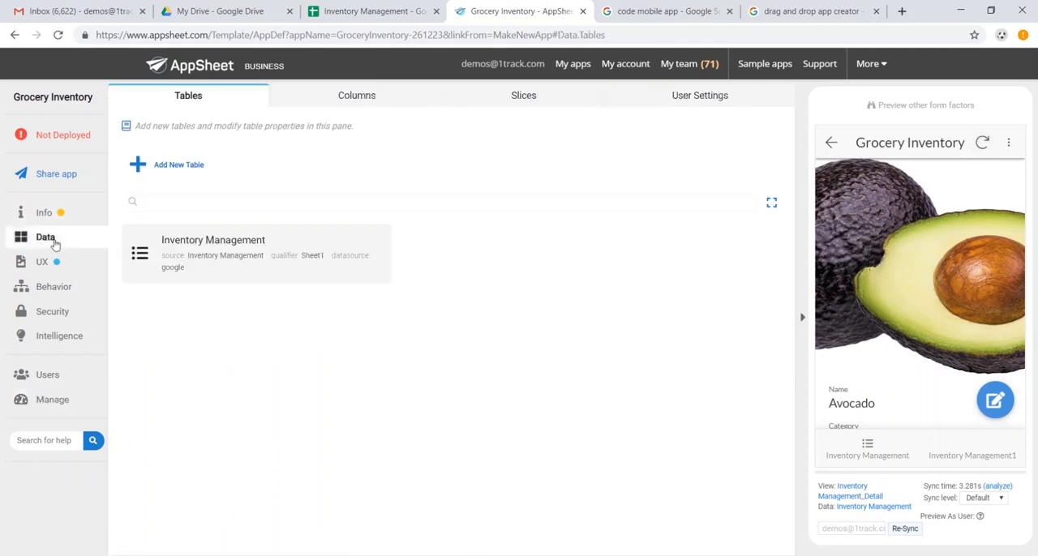
click(291, 258)
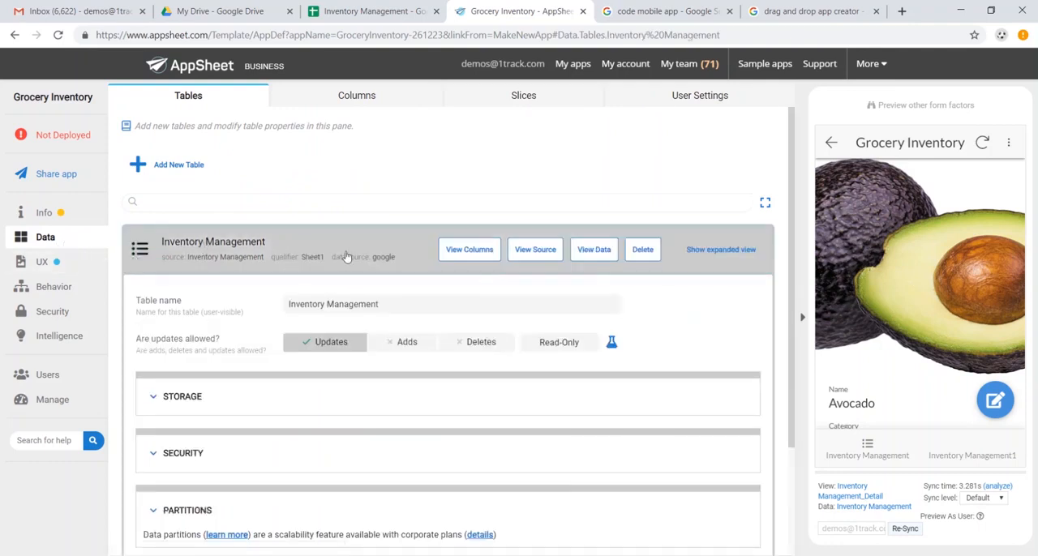
scroll(364, 278, down, 1)
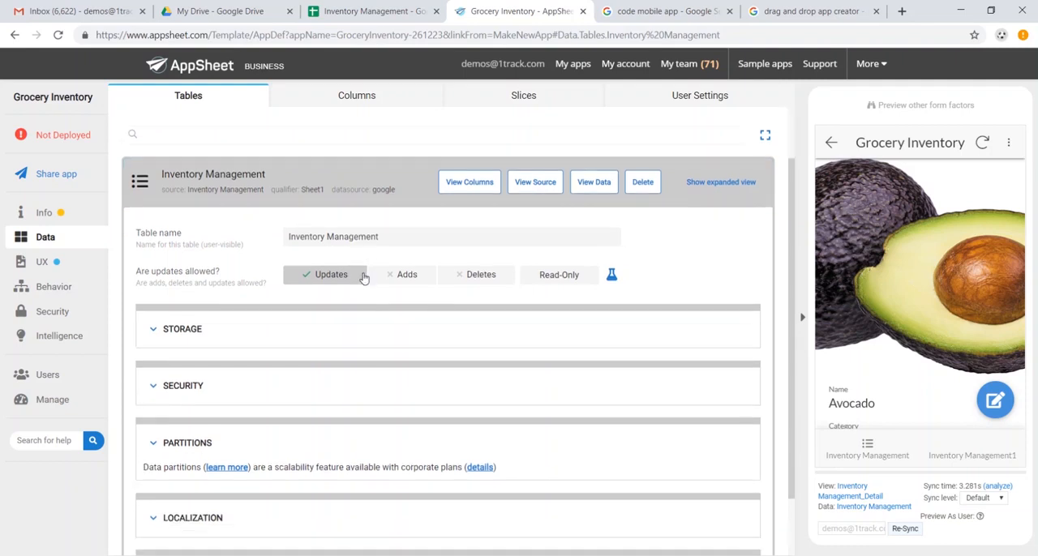
click(411, 276)
click(479, 277)
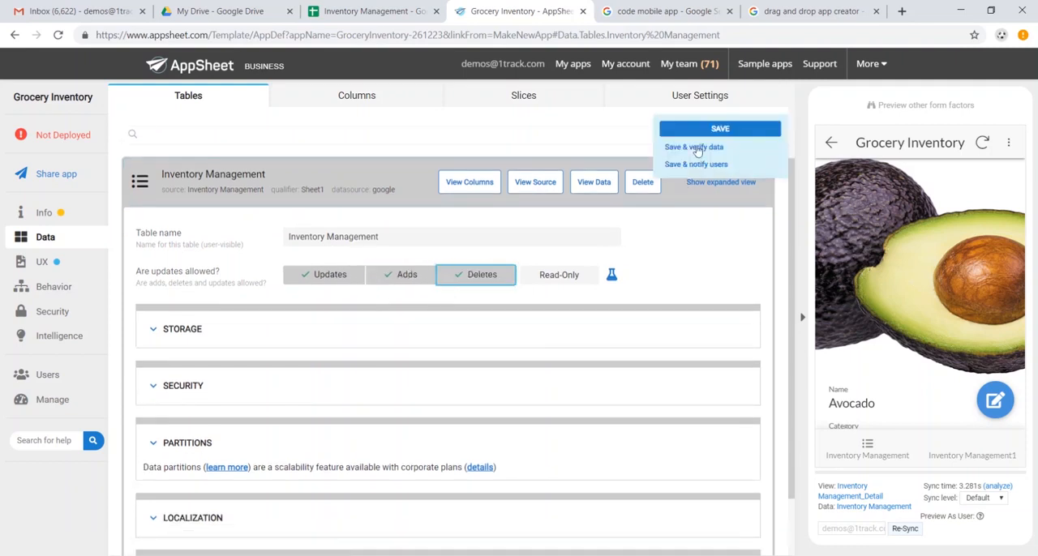
click(711, 132)
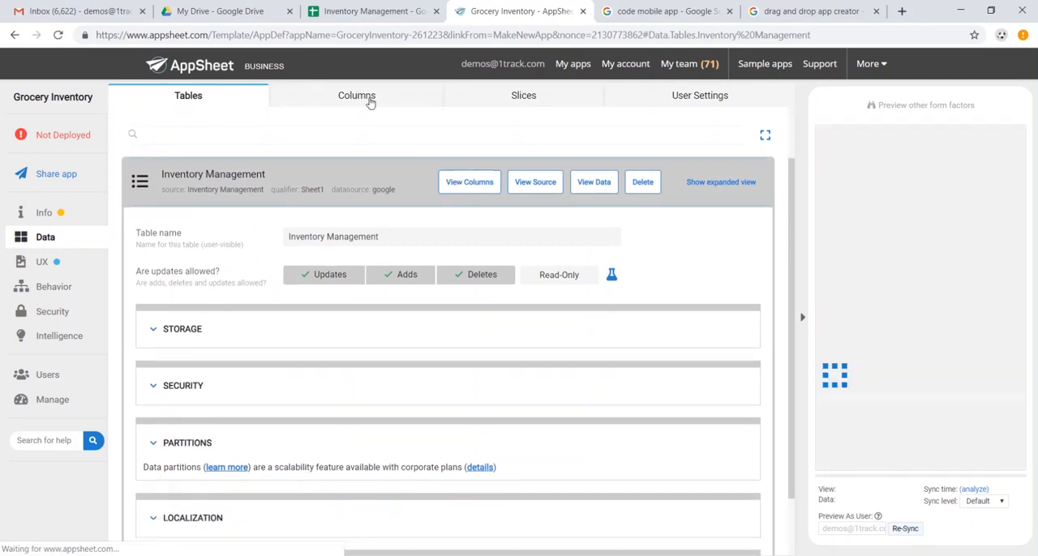
Examine the Inventory Management table's column structure, including each column's data type and its key and label settings
click(370, 103)
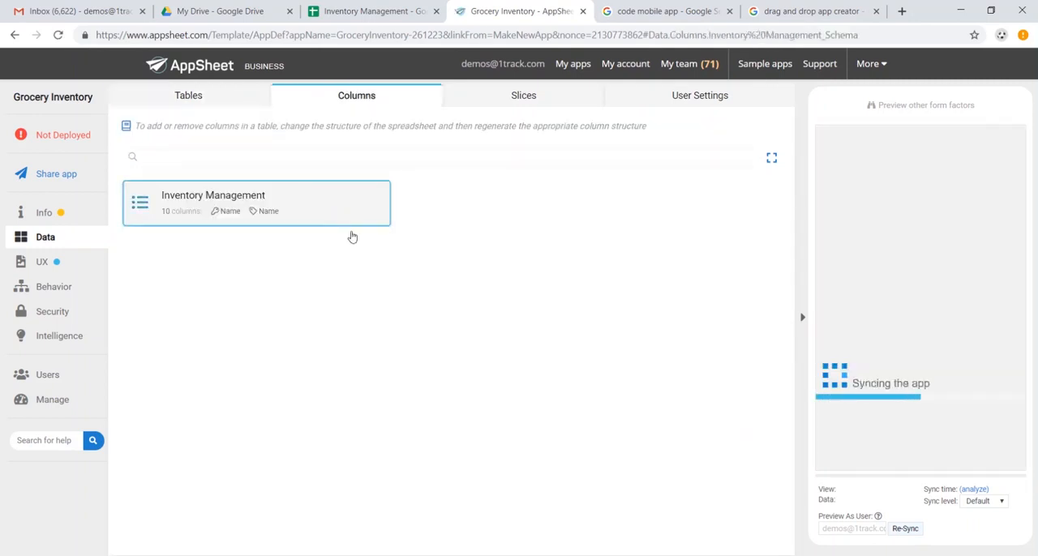
click(352, 237)
scroll(371, 326, down, 2)
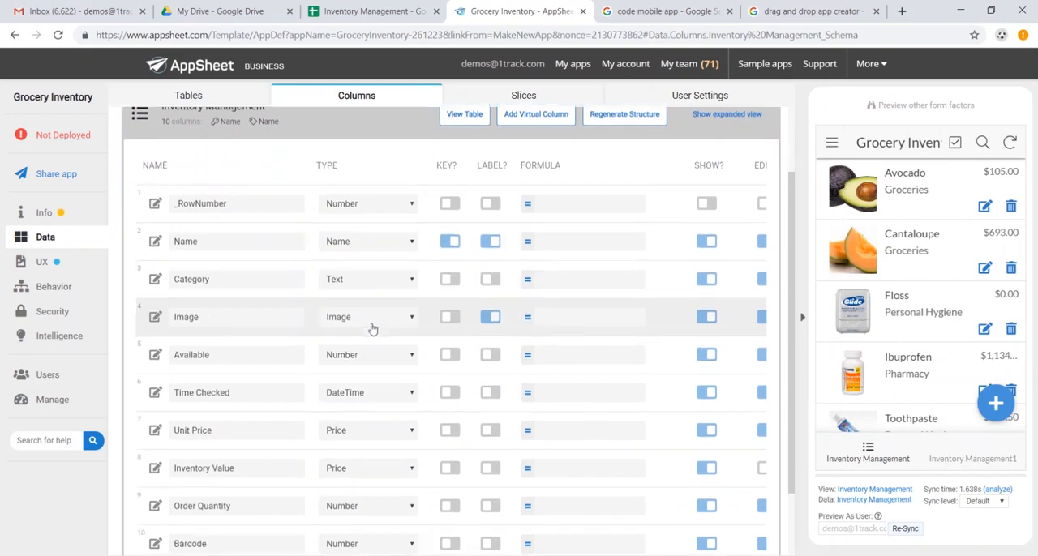
scroll(373, 329, down, 2)
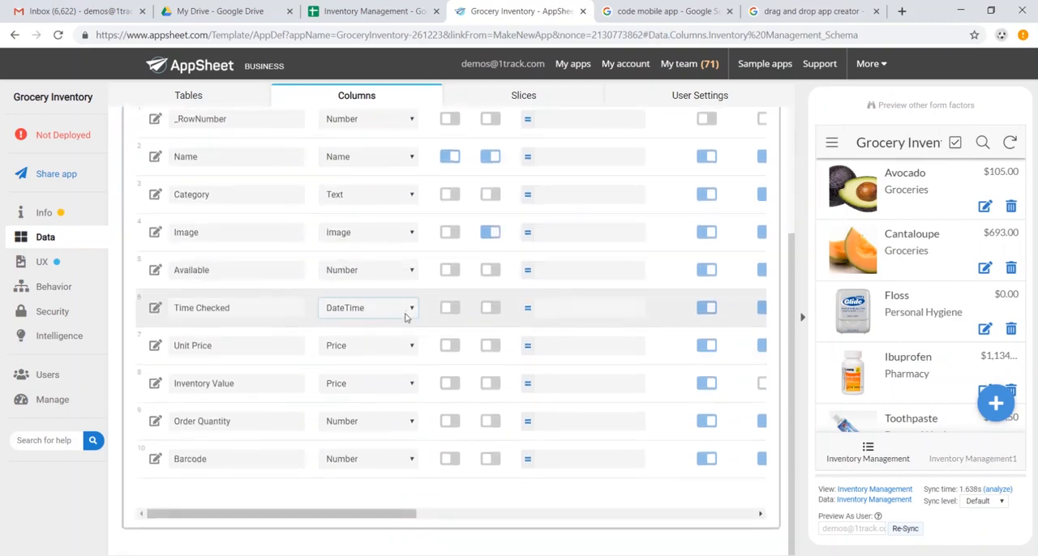
scroll(406, 312, up, 4)
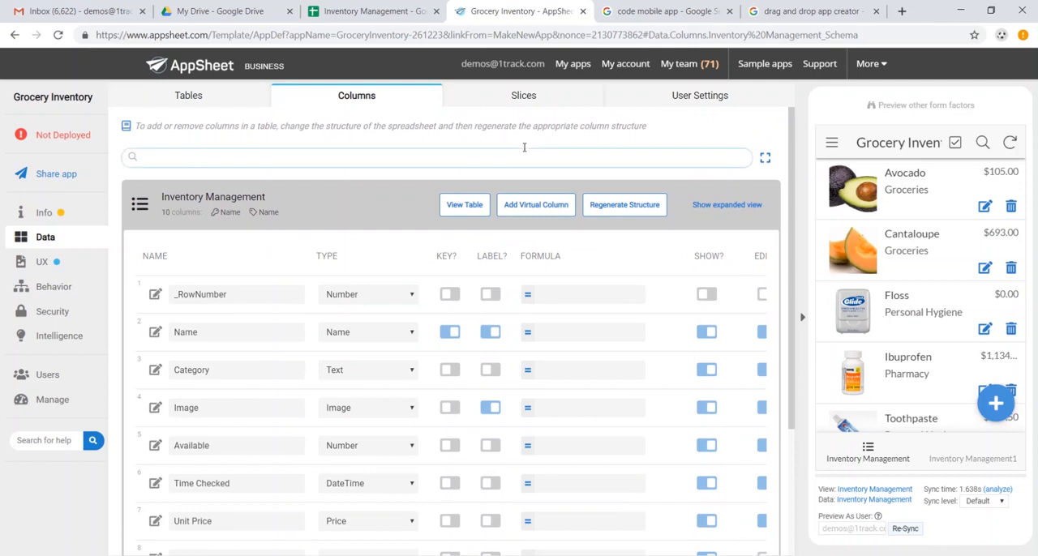
Add a new slice of the Inventory Management table and name it "Out of Stock"
click(519, 96)
click(192, 164)
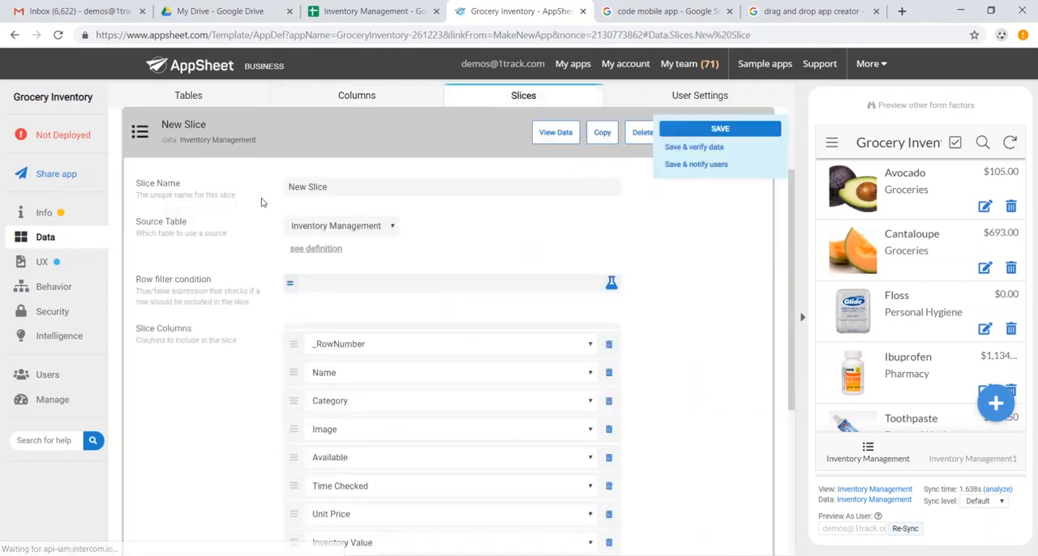
click(371, 188)
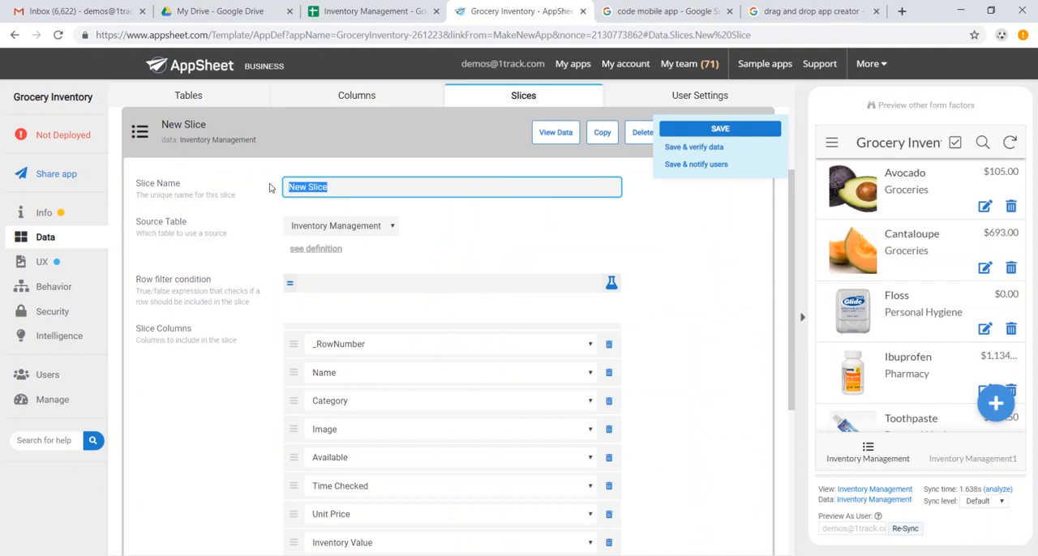
text(Out of Stock)
Set the Out of Stock slice's row filter condition to [Available]="0" and save the app
click(366, 284)
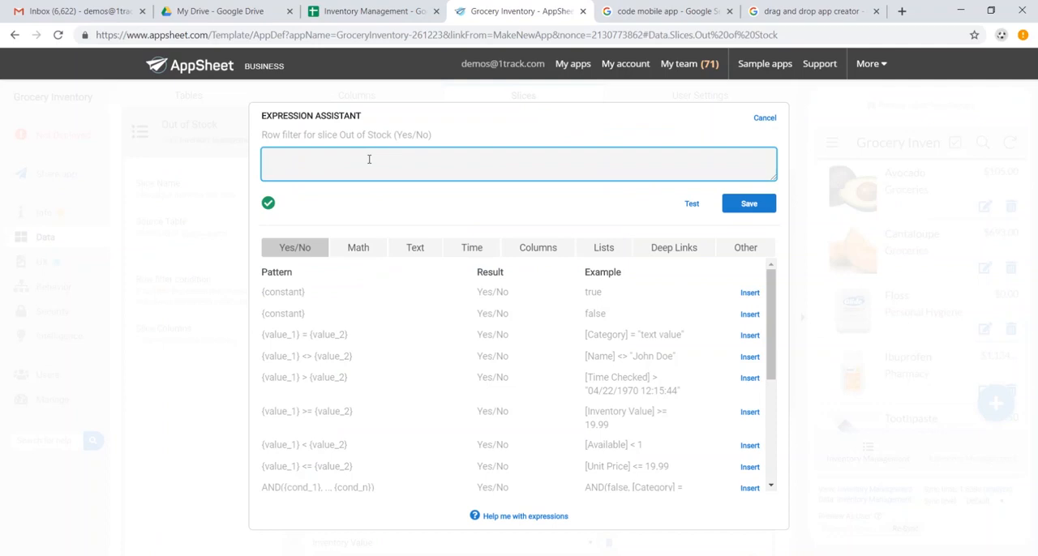
text([A)
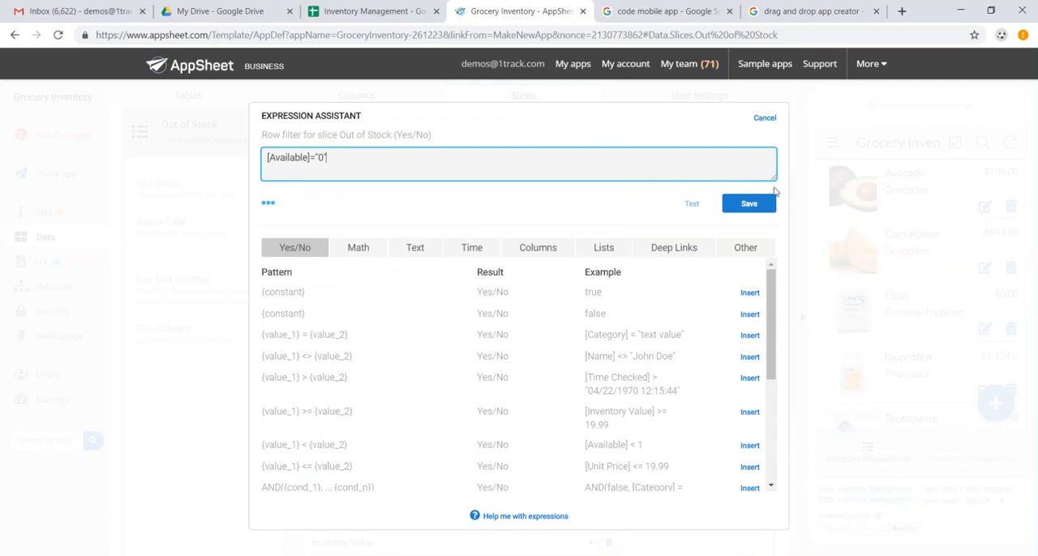
text(")
click(274, 209)
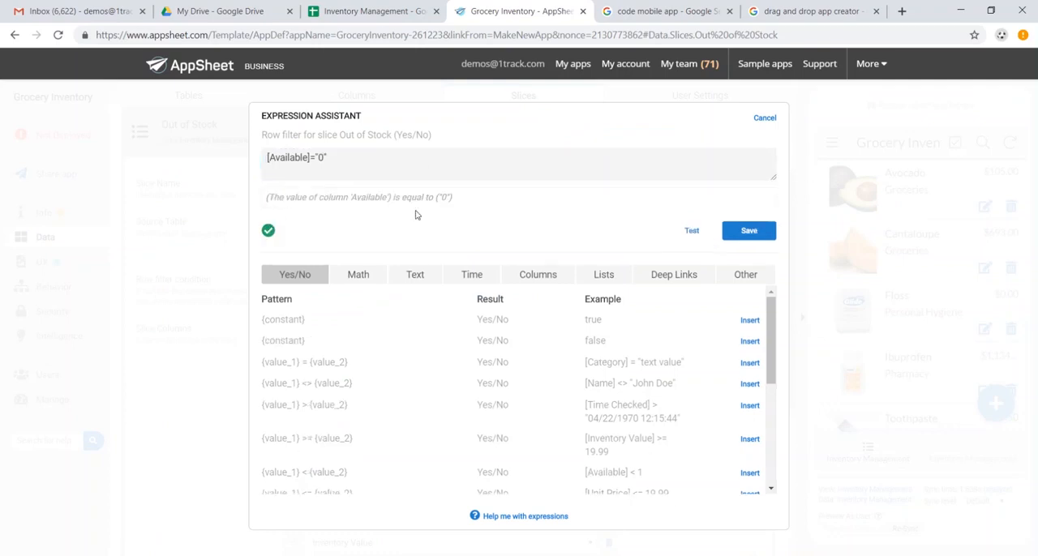
click(749, 233)
click(730, 132)
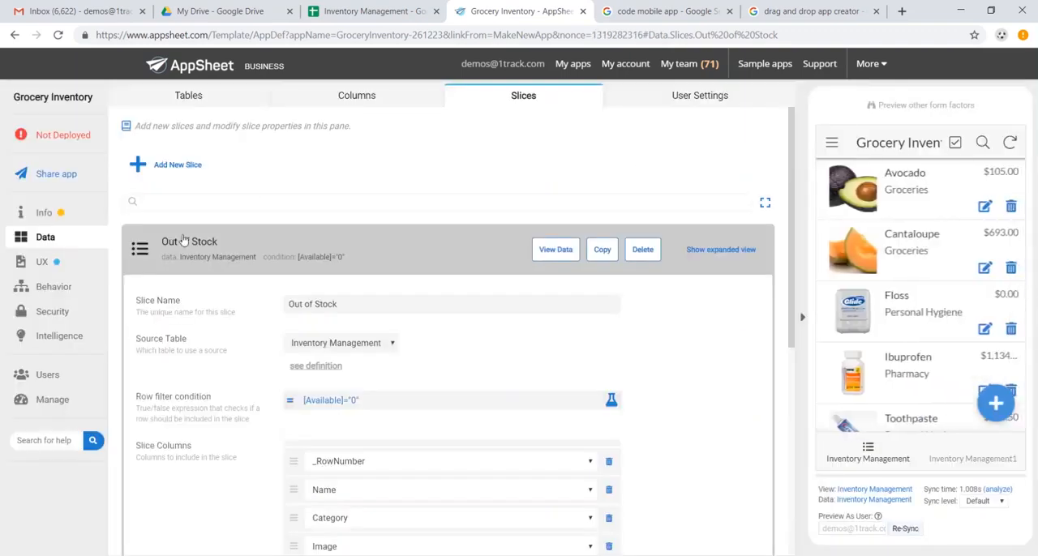
Open the Inventory Management view's UX settings, try the table view type and restore the deck type
click(73, 267)
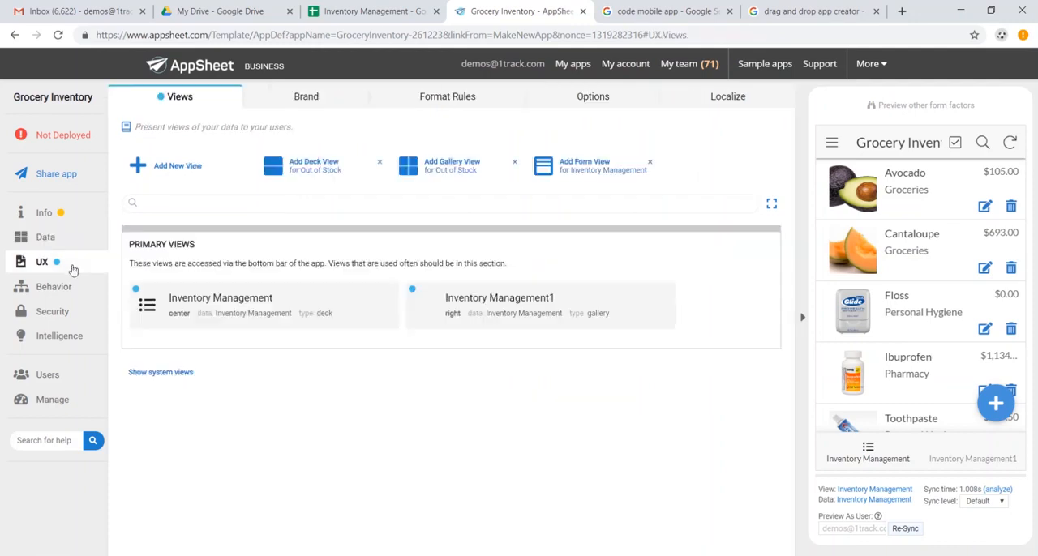
click(341, 315)
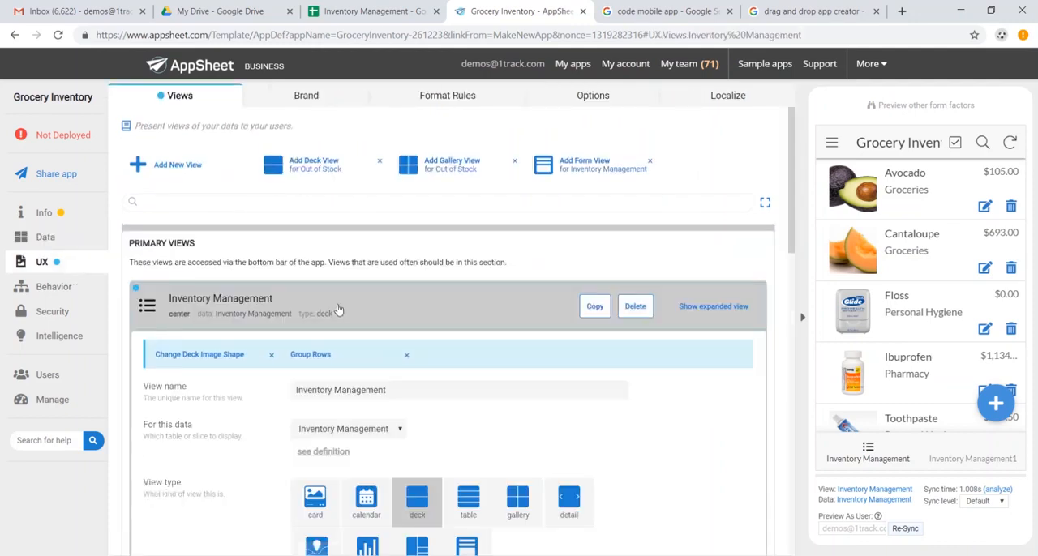
scroll(503, 288, down, 1)
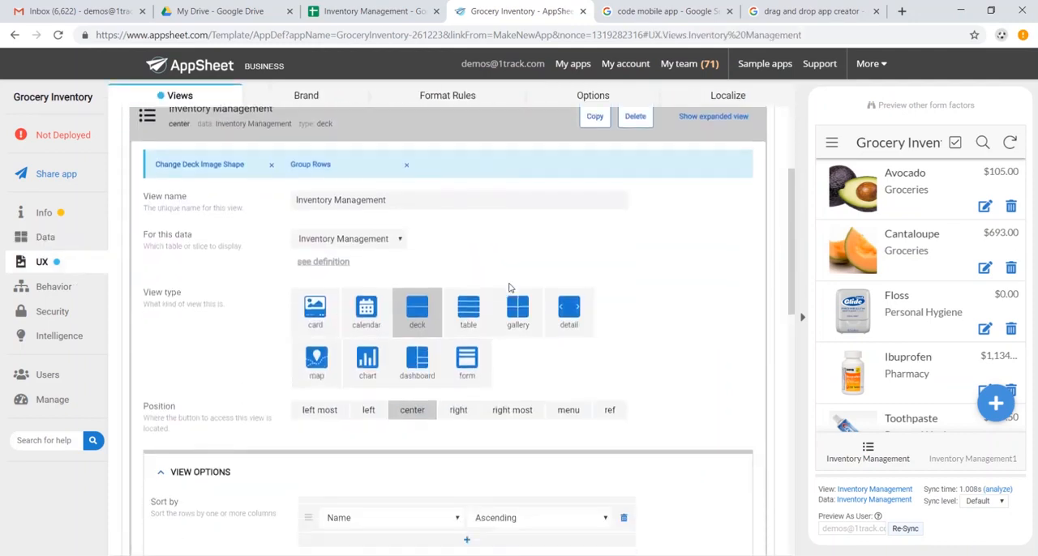
click(468, 304)
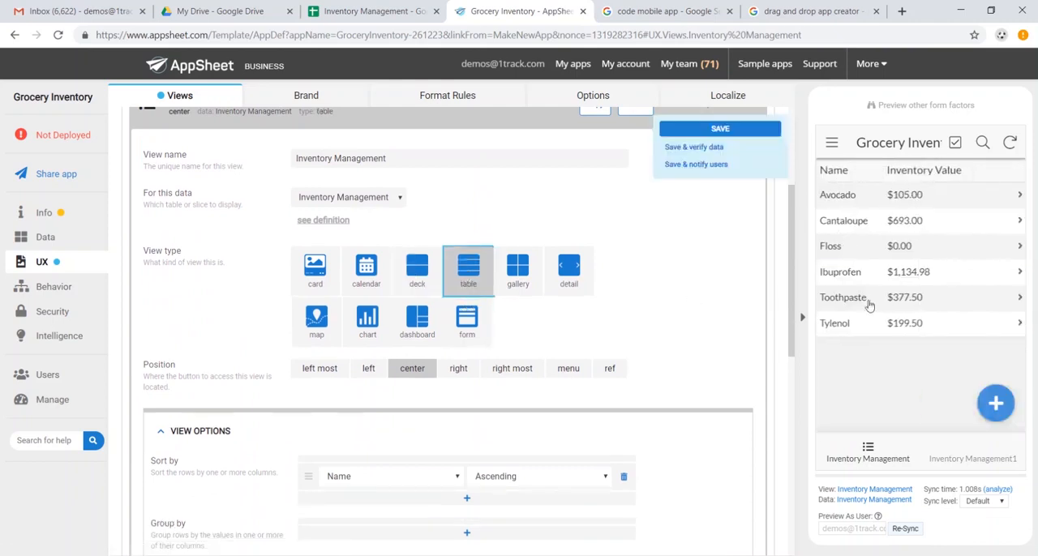
click(417, 276)
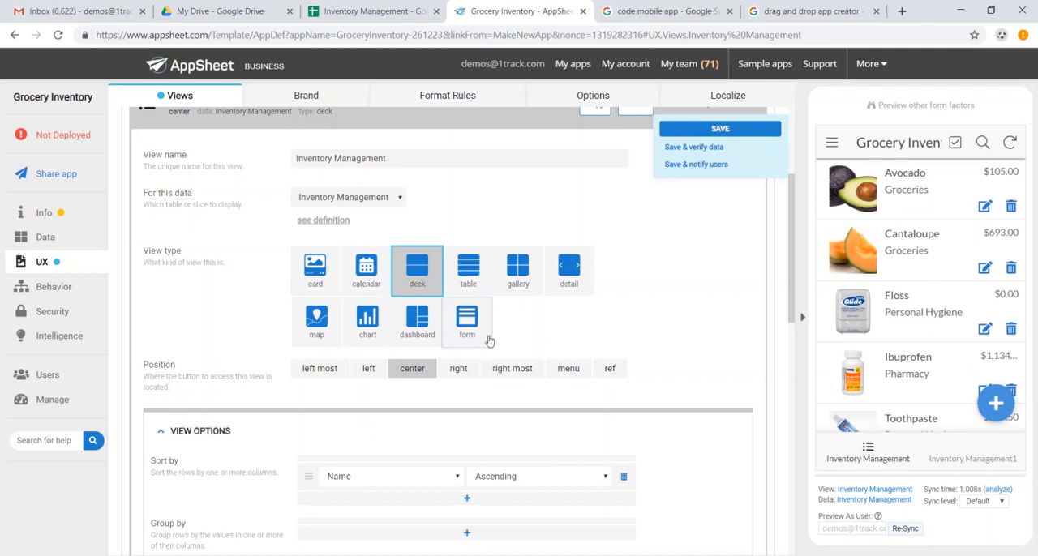
Group the Inventory Management view's rows by Category in ascending order and check the grouped list in the app preview
scroll(489, 342, up, 2)
scroll(489, 260, down, 4)
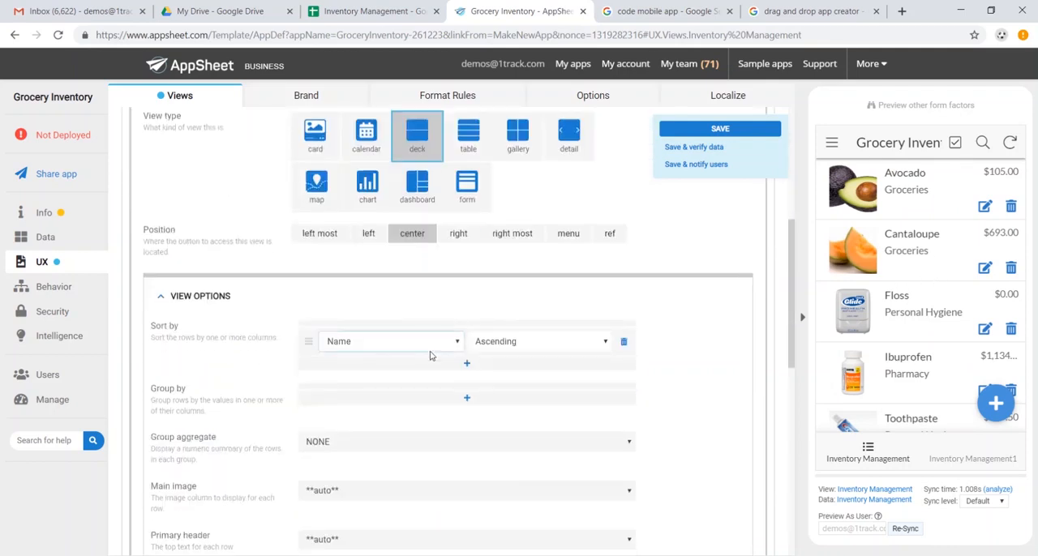
click(466, 398)
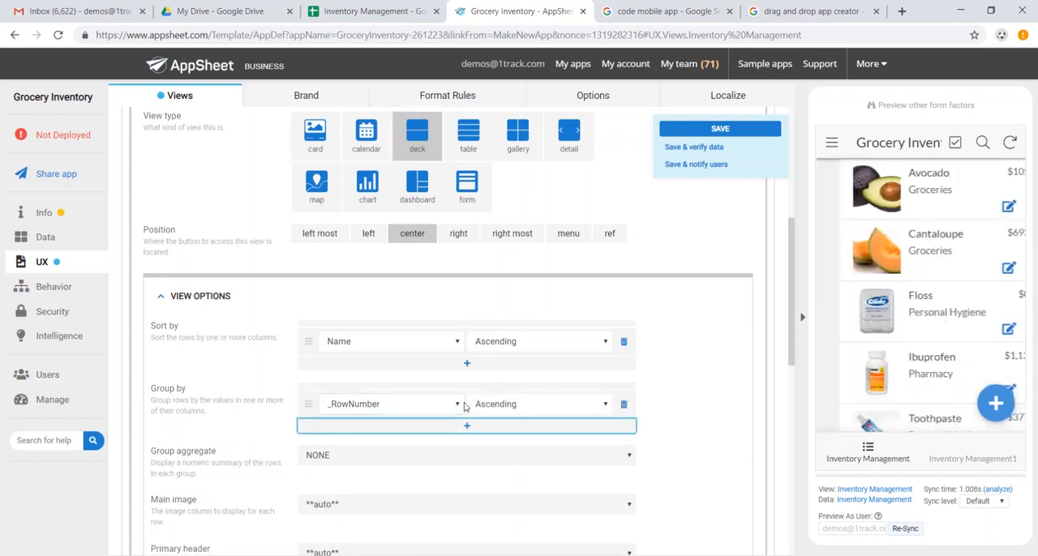
click(460, 405)
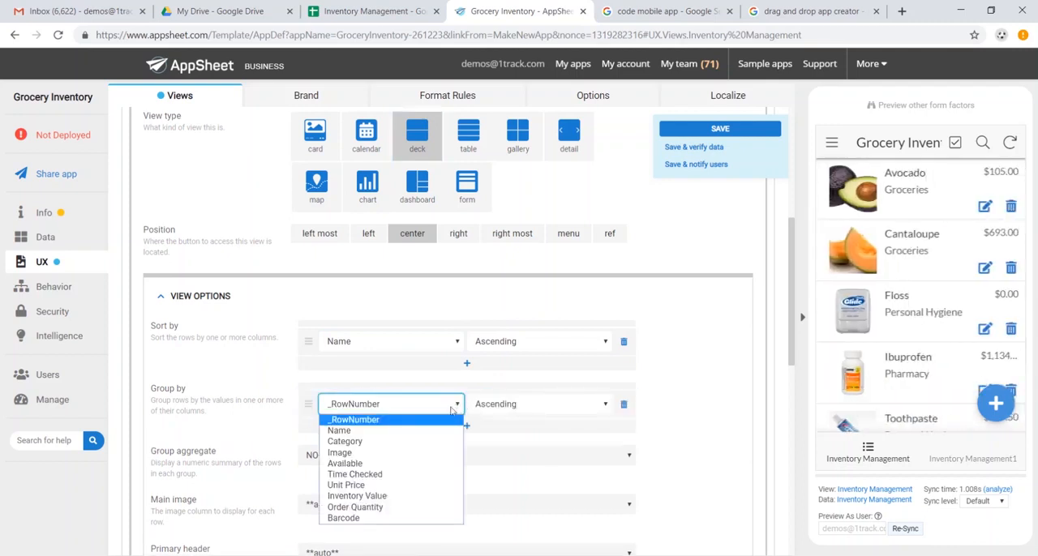
click(431, 442)
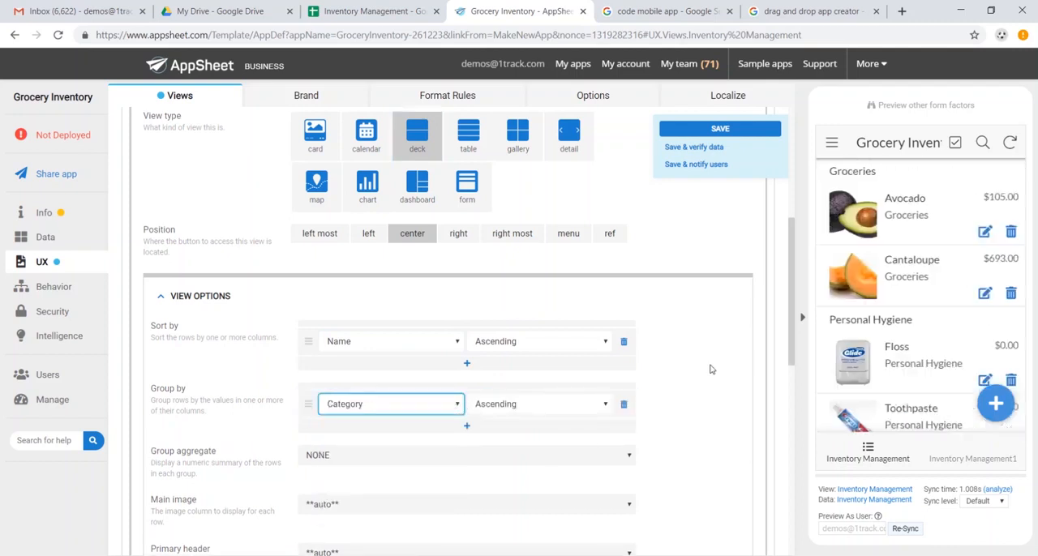
scroll(892, 228, down, 1)
scroll(893, 231, down, 3)
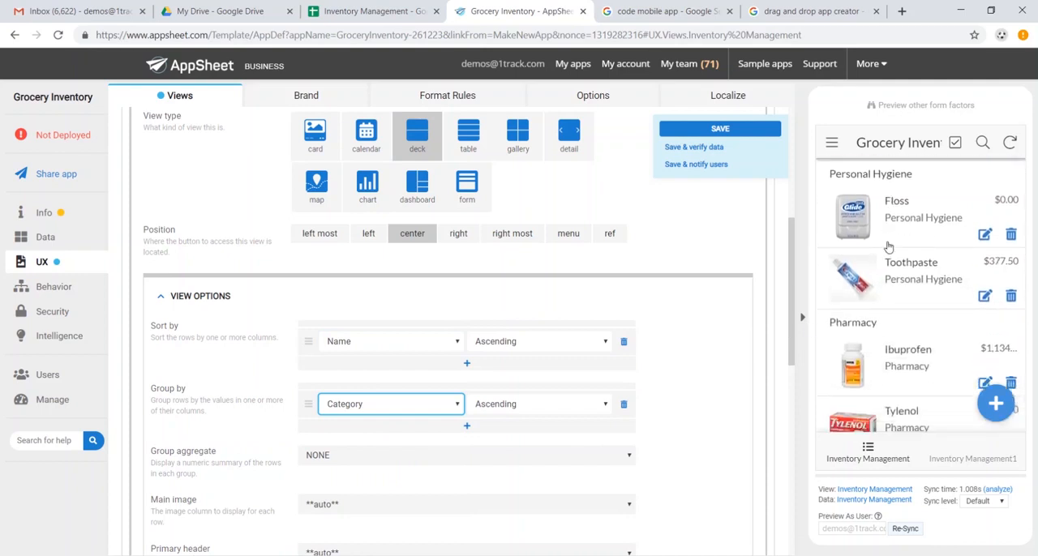
scroll(894, 320, up, 3)
scroll(894, 320, up, 1)
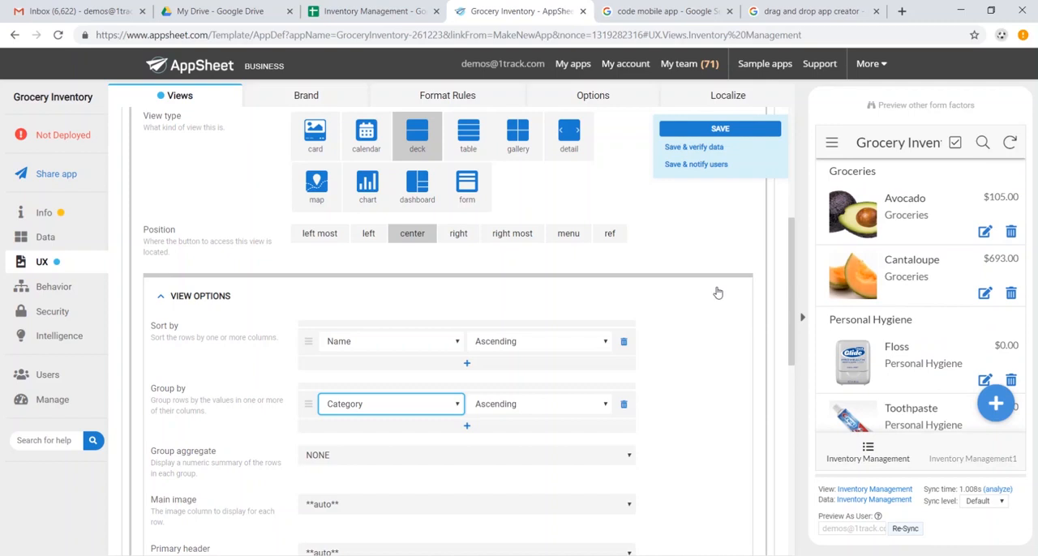
Change the Inventory Management1 view's type from gallery to form and review the form's fields in the app preview
scroll(625, 271, up, 4)
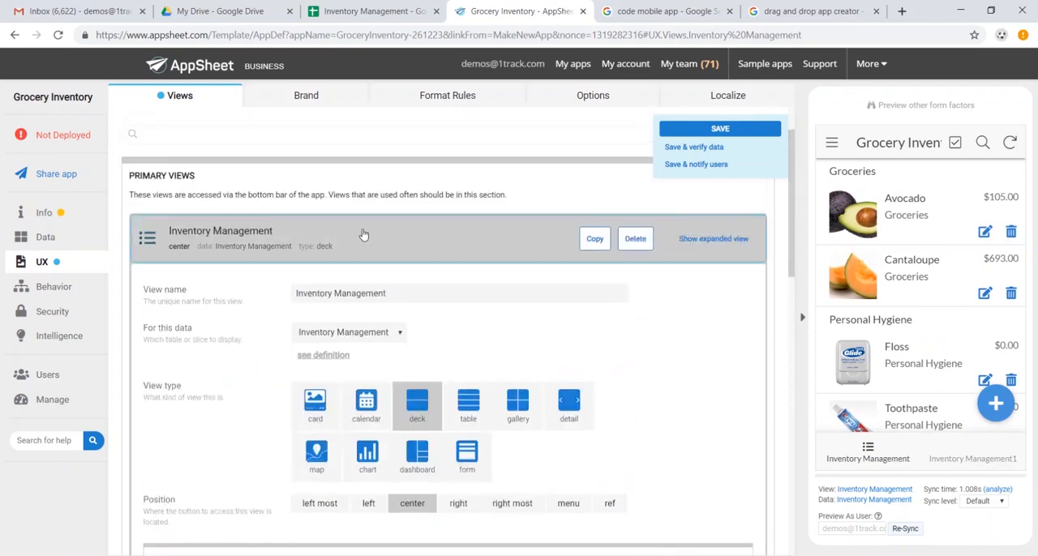
click(363, 232)
click(566, 303)
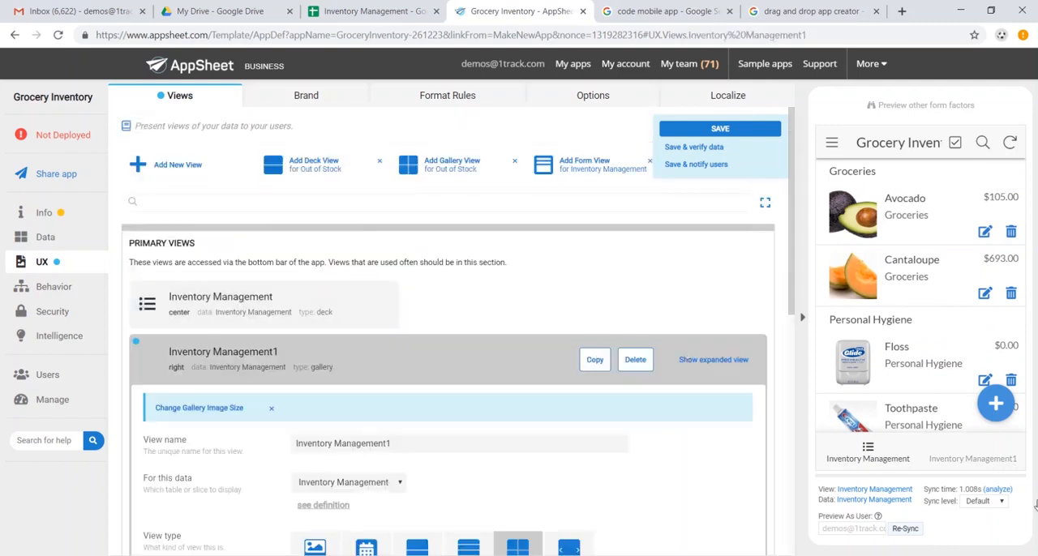
scroll(474, 454, down, 2)
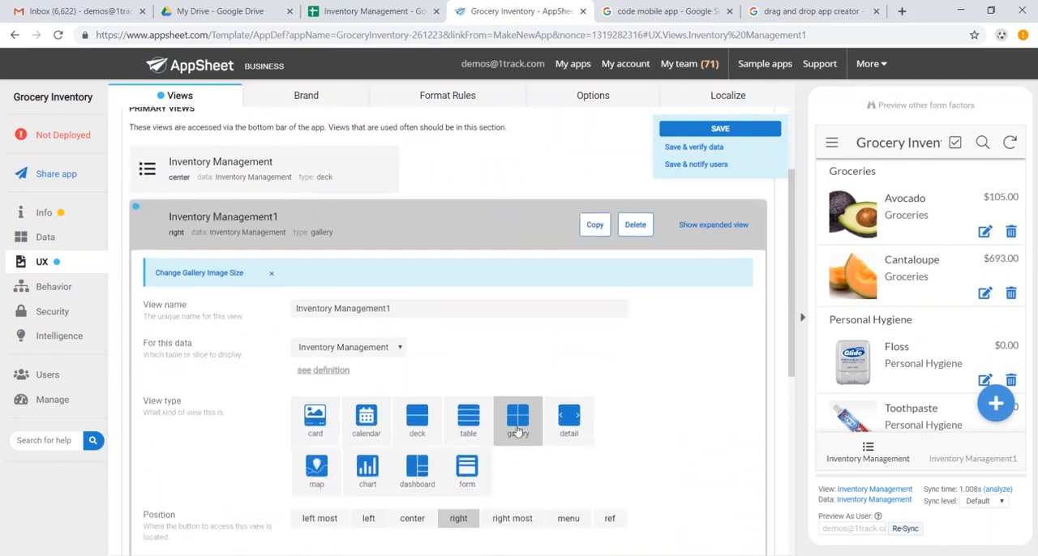
click(474, 479)
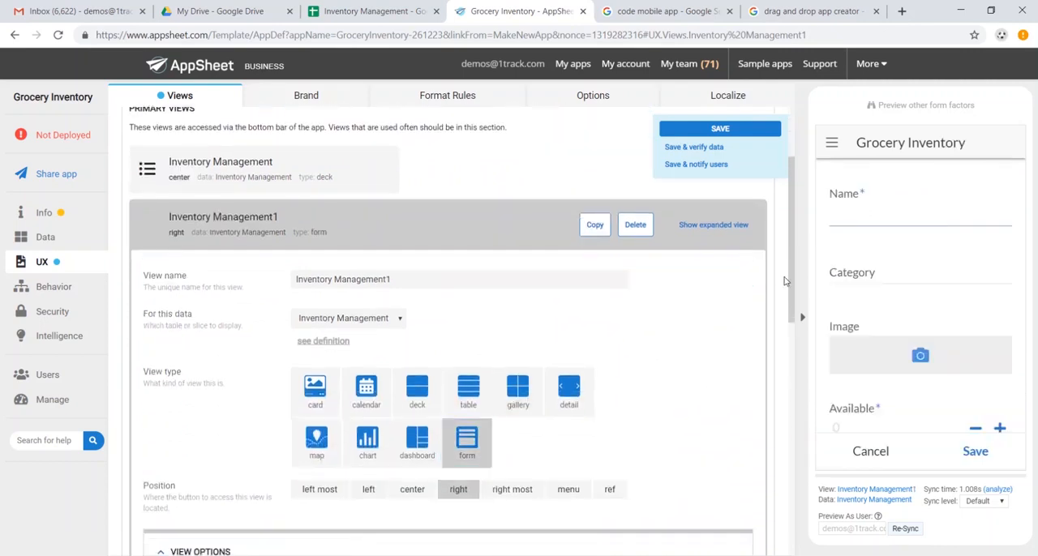
scroll(892, 236, down, 5)
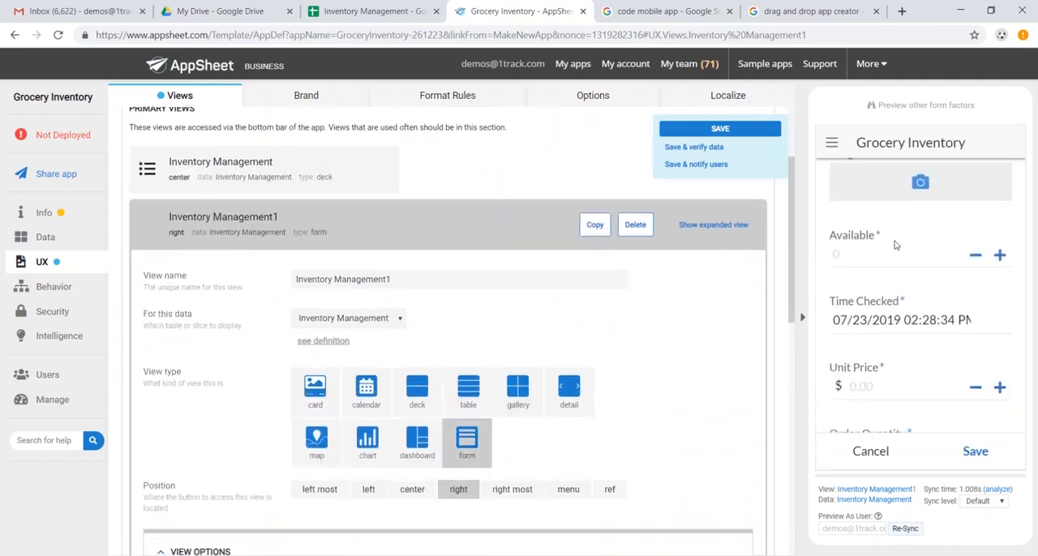
scroll(912, 274, up, 5)
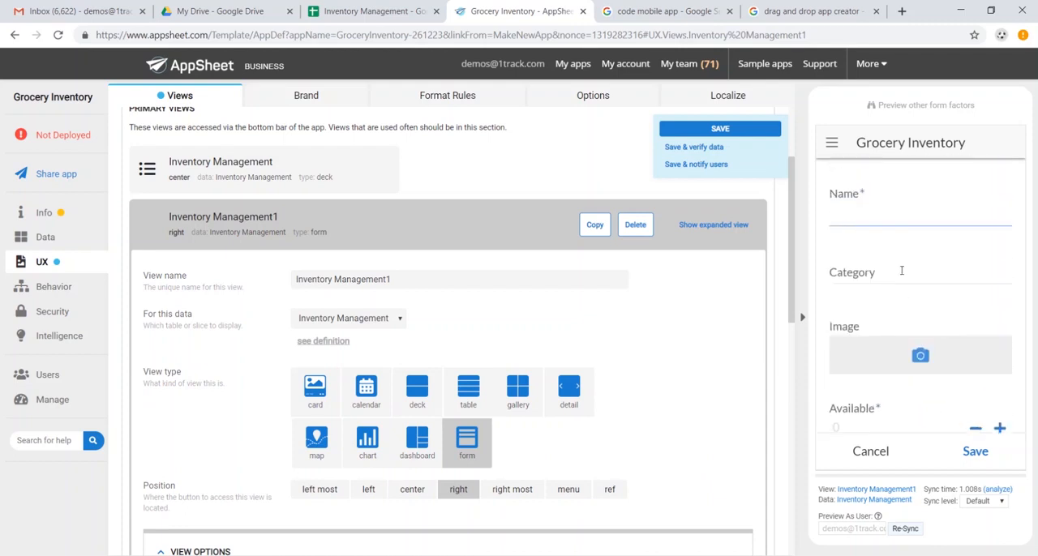
scroll(499, 455, up, 2)
Rename the Inventory Management1 form view as "New SKU" and save the app
click(504, 445)
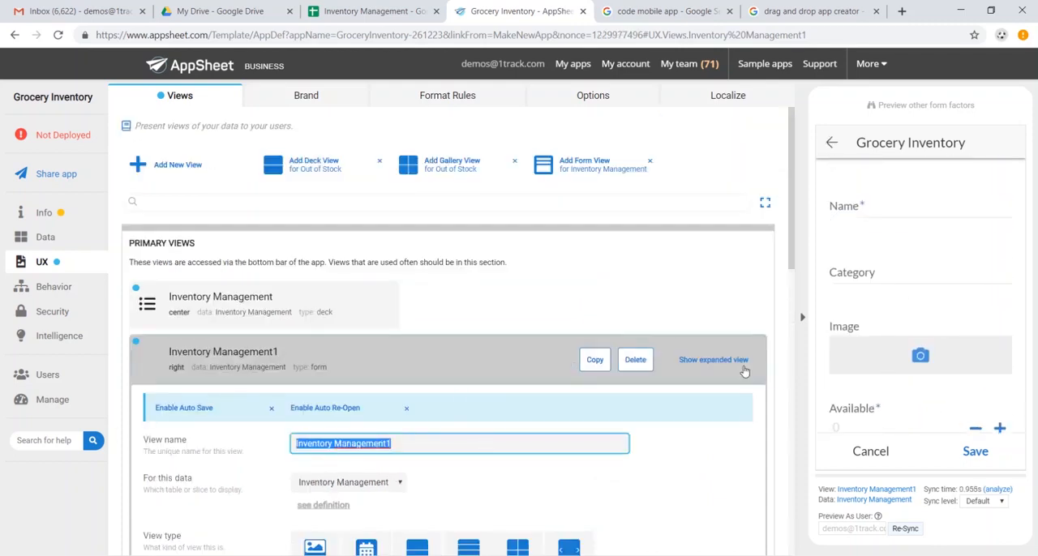
text(New SKU)
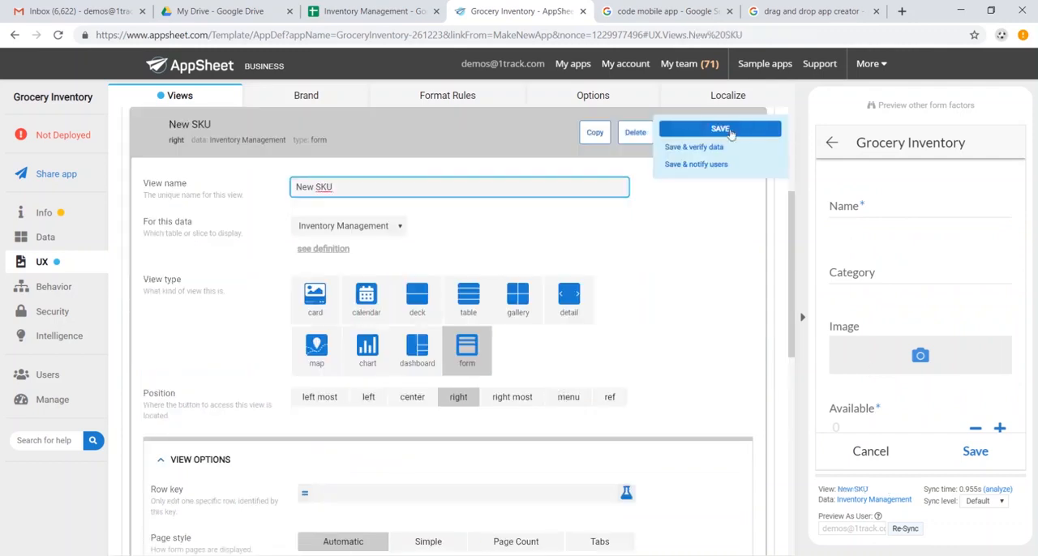
click(730, 130)
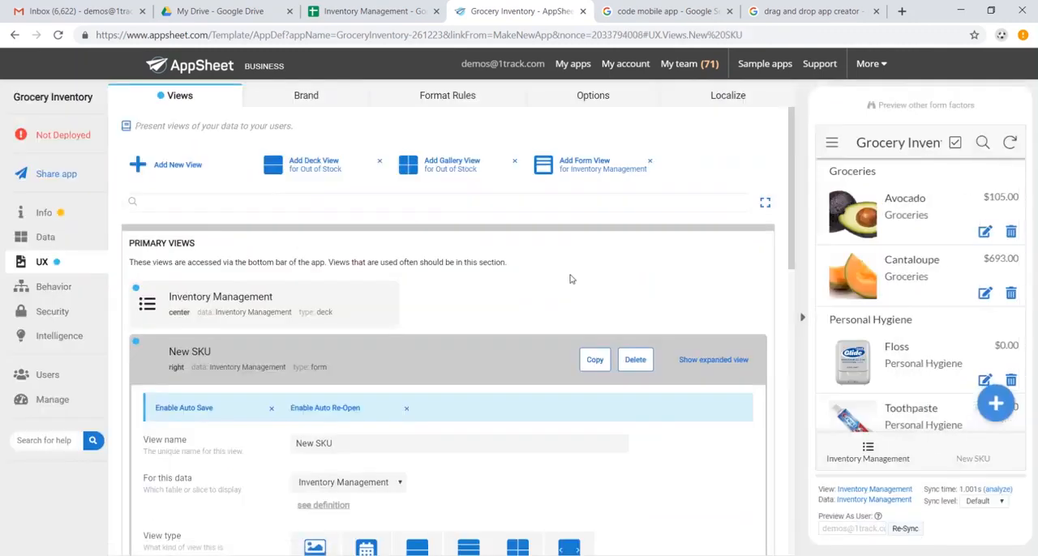
Assign the soccer ball icon to the New SKU view in its display settings and save the app
scroll(529, 284, down, 8)
scroll(487, 308, down, 2)
click(208, 350)
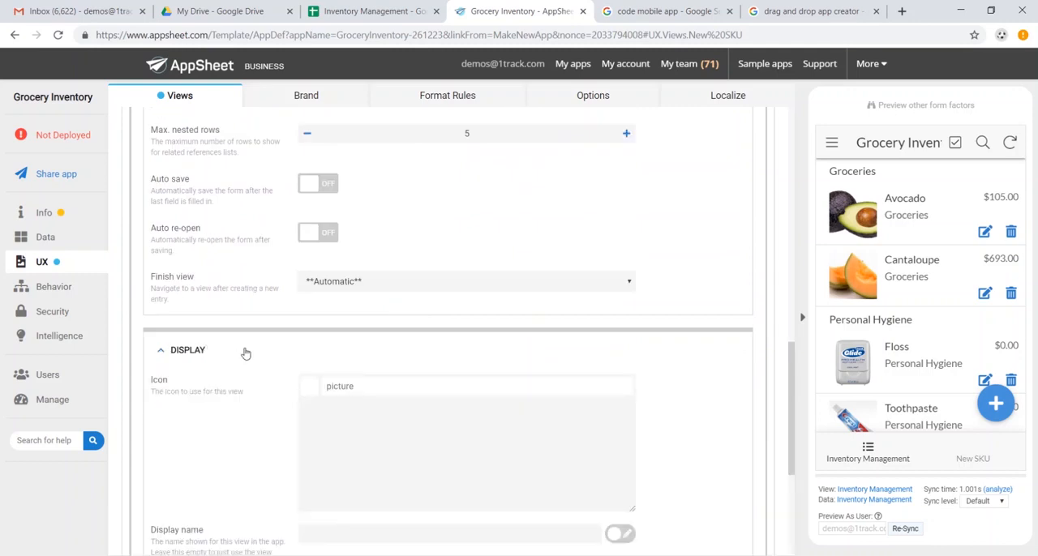
scroll(355, 365, down, 1)
scroll(355, 365, down, 1)
scroll(406, 373, up, 1)
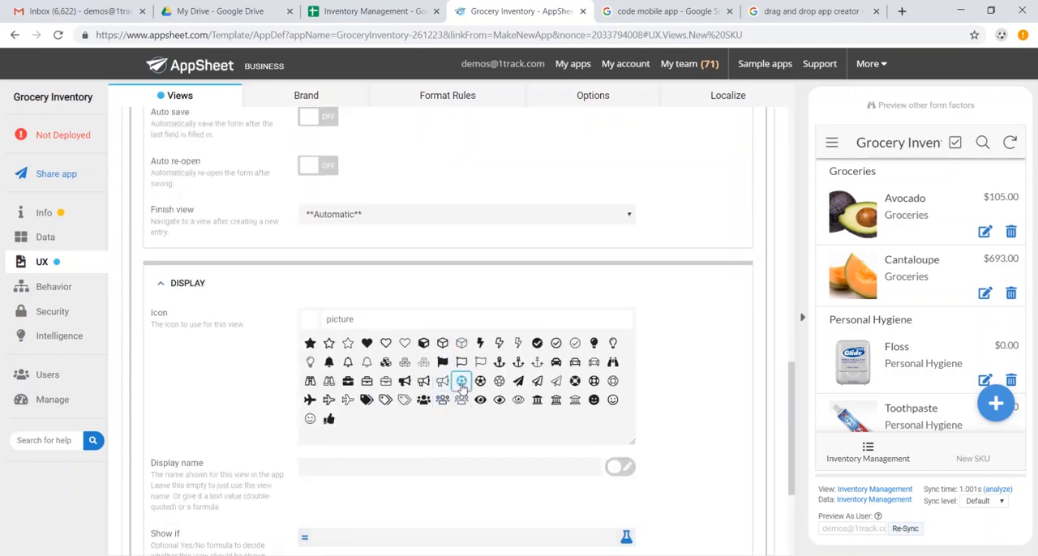
click(460, 381)
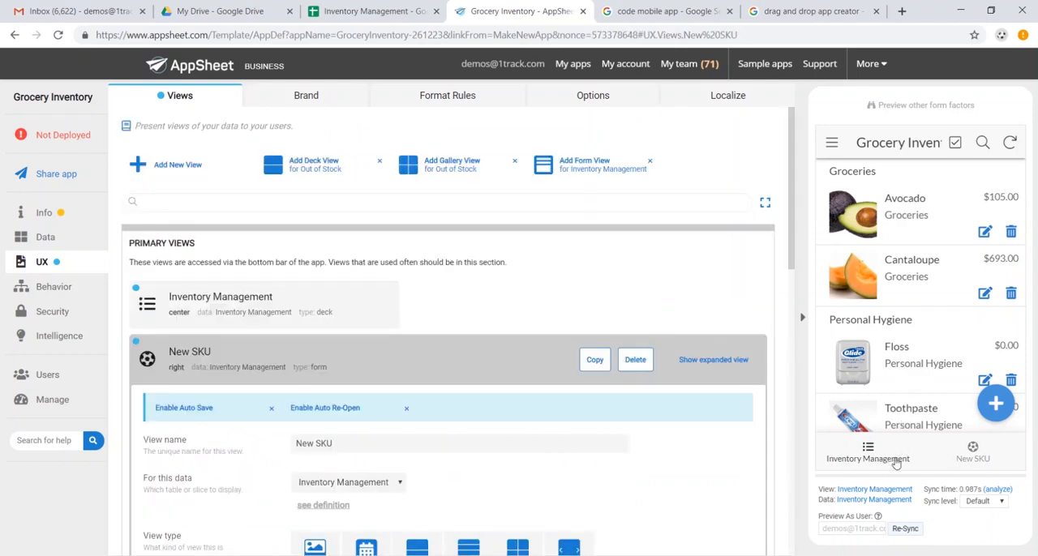
Review the side menu in the app preview, the brand settings and the format rules
click(830, 146)
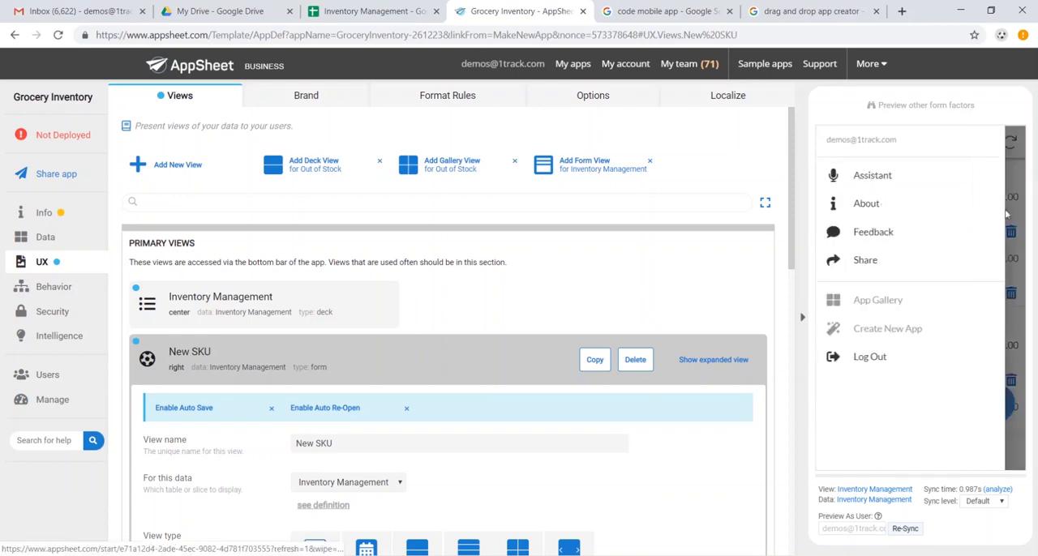
click(1016, 224)
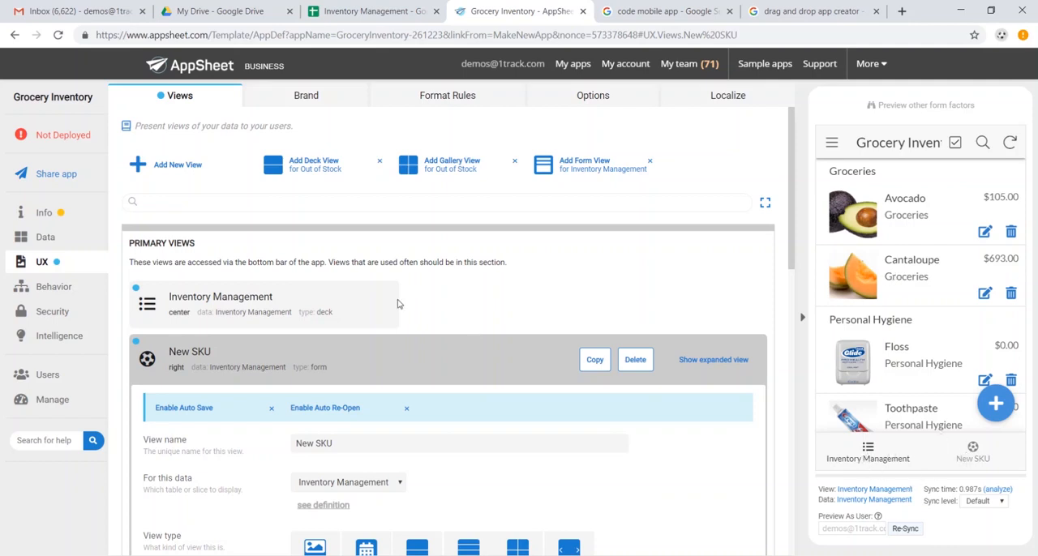
click(327, 101)
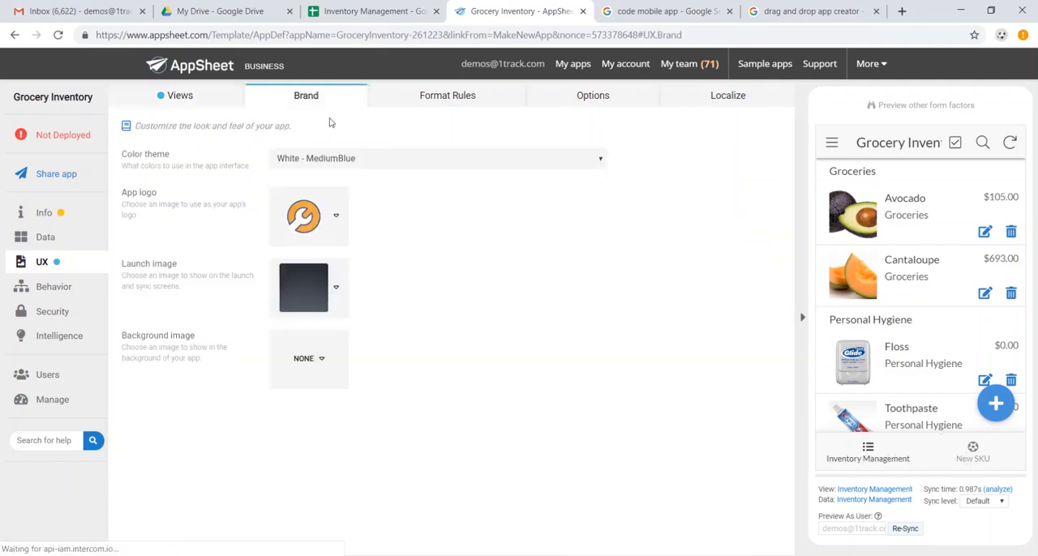
click(464, 105)
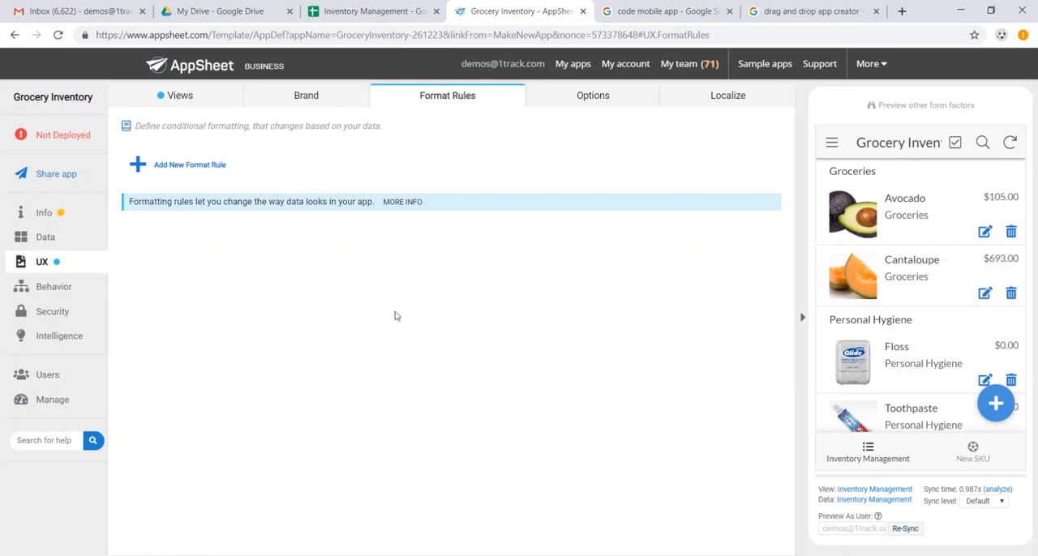
Add a new action named "Add Order Quantity" for the Inventory Management table that sets the Available column
click(54, 287)
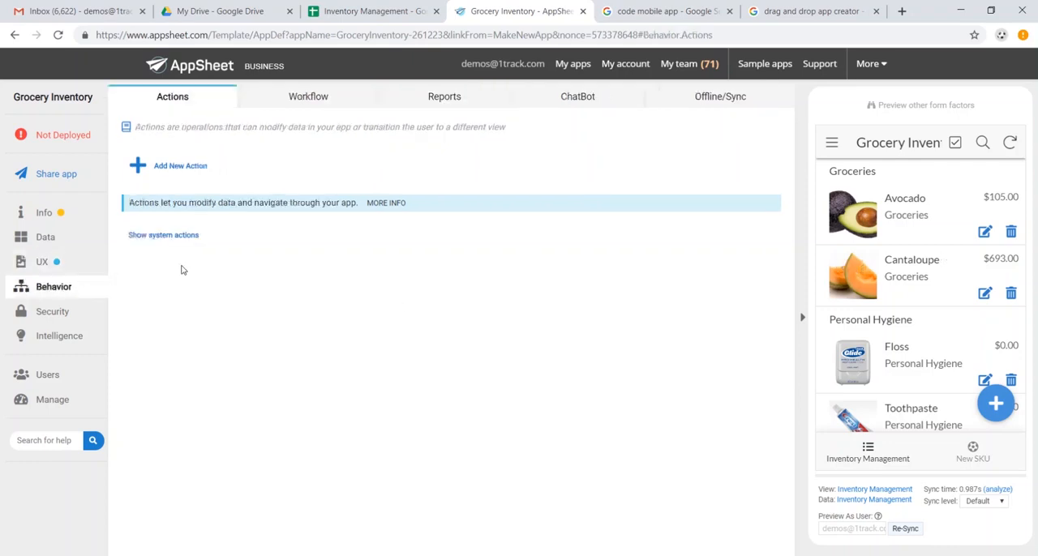
click(187, 172)
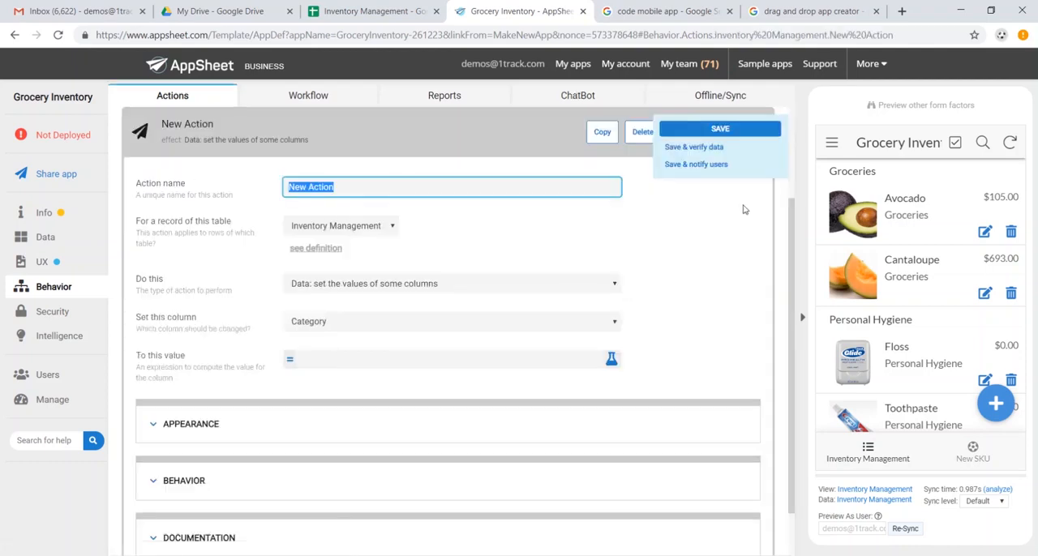
text(Add Order Quantity)
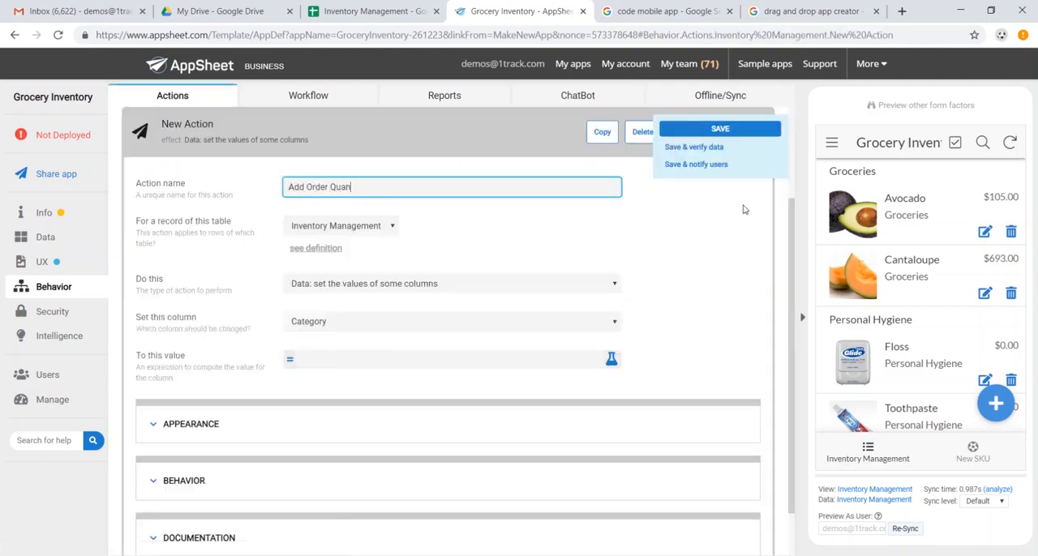
click(469, 322)
click(438, 358)
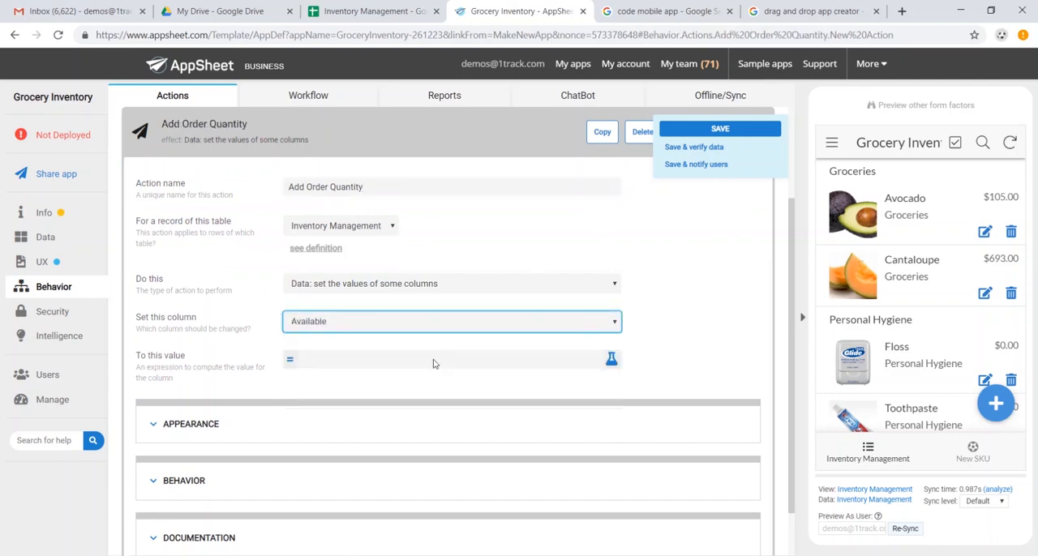
Set the Add Order Quantity action's value expression to [Order Quantity]+[Available] and save the app
click(353, 363)
click(465, 166)
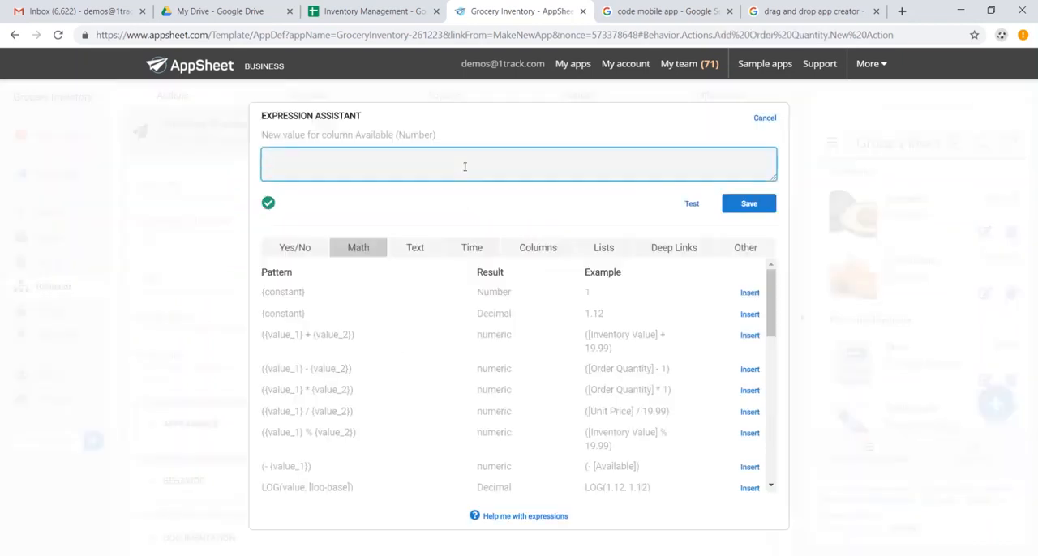
text([Order Quantity]+[Available)
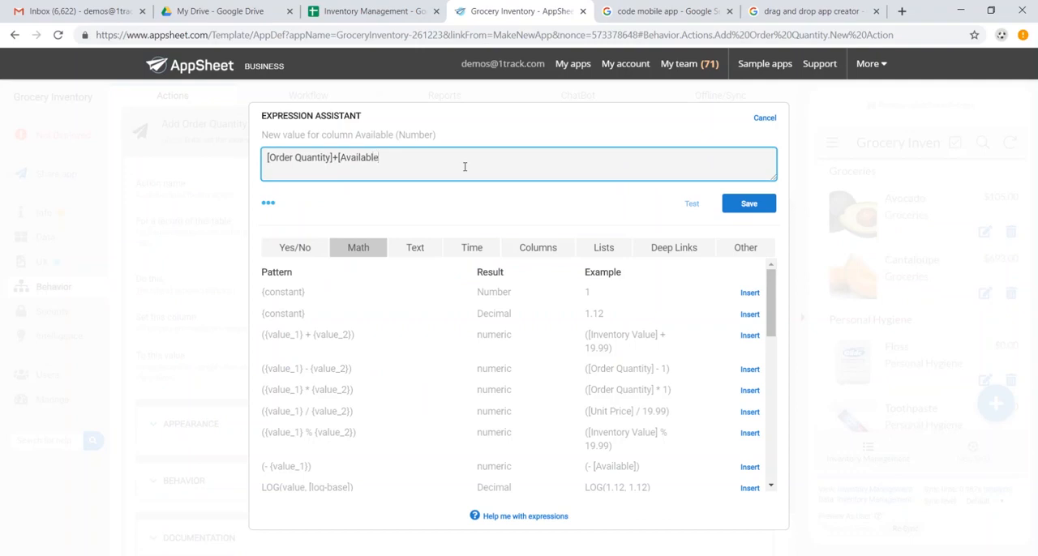
text(])
click(268, 207)
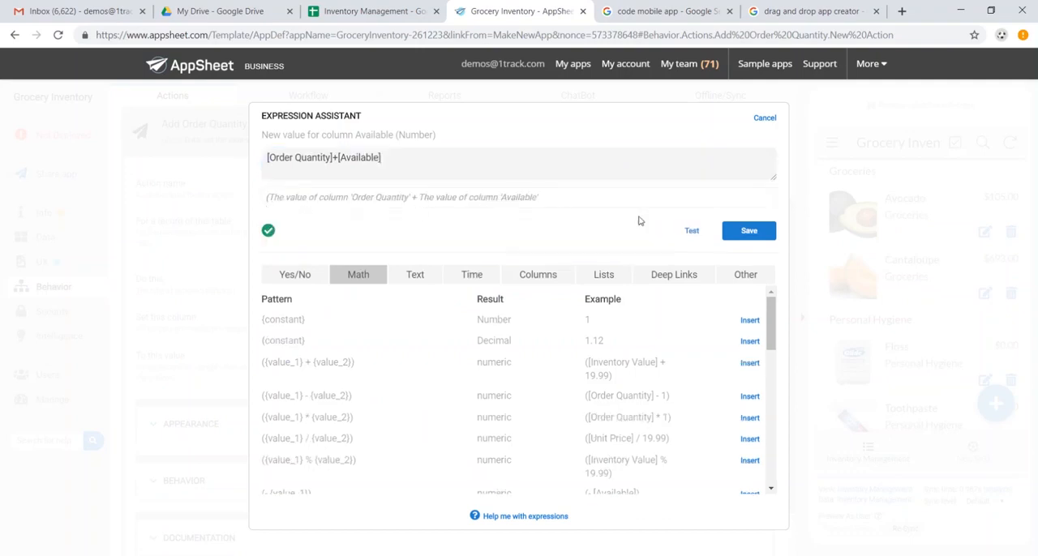
click(749, 231)
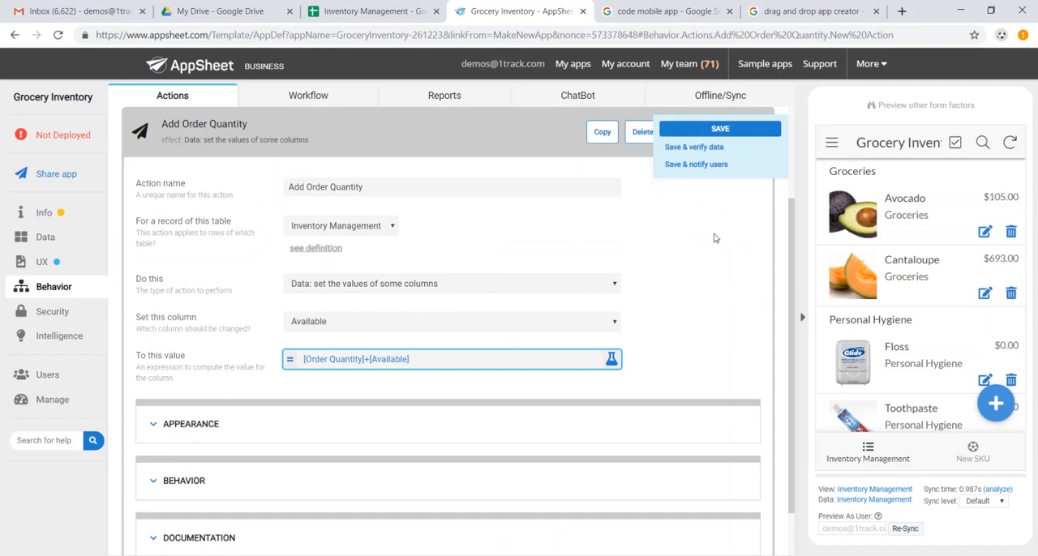
click(716, 132)
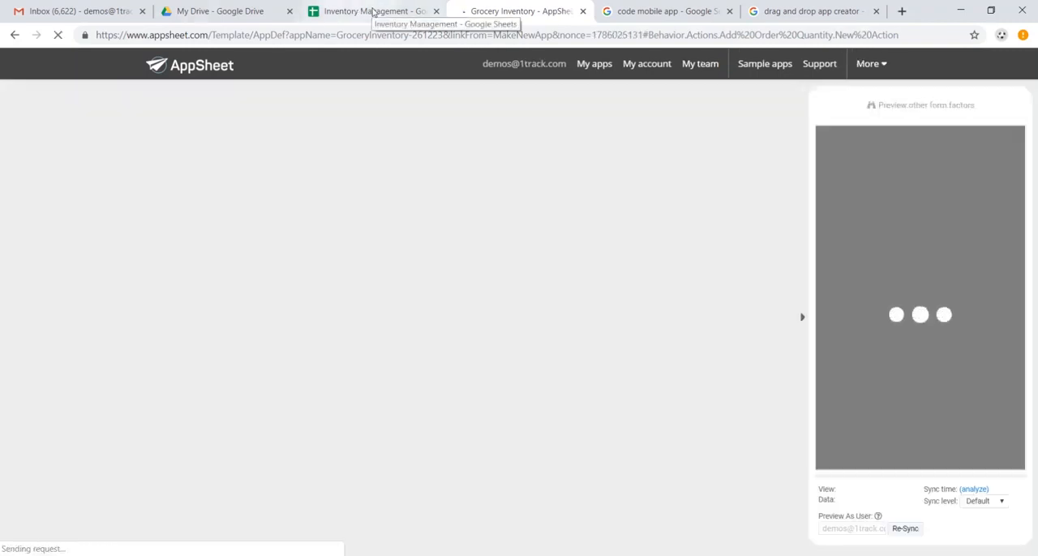
Check Avocado's Available quantity in the Inventory Management Google Sheet and return to AppSheet
click(369, 11)
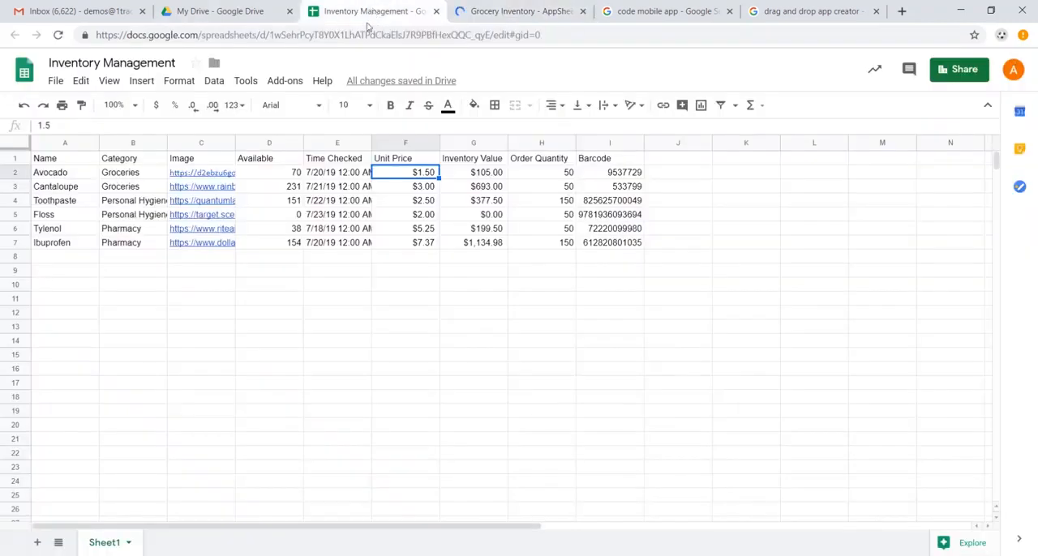
click(291, 175)
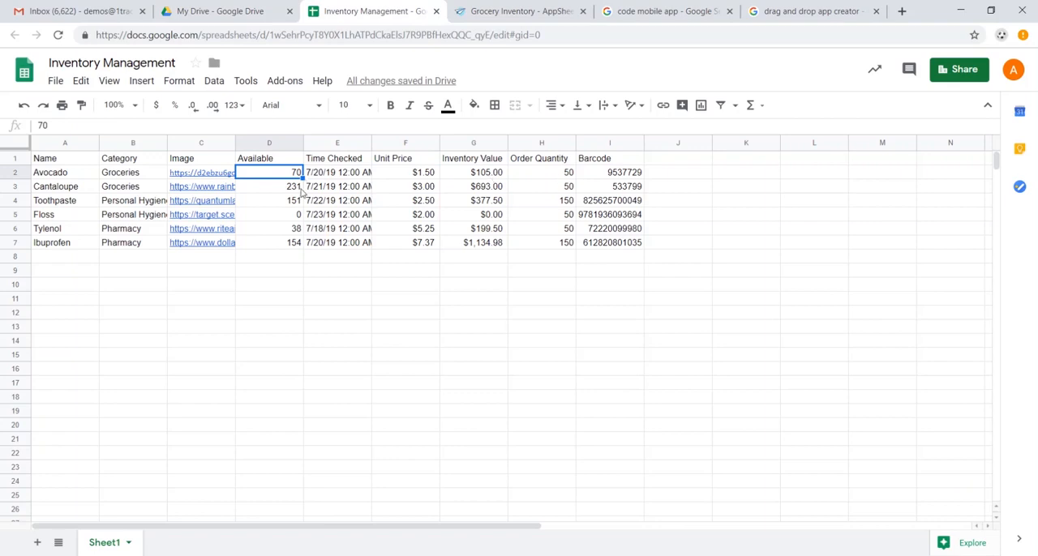
click(519, 11)
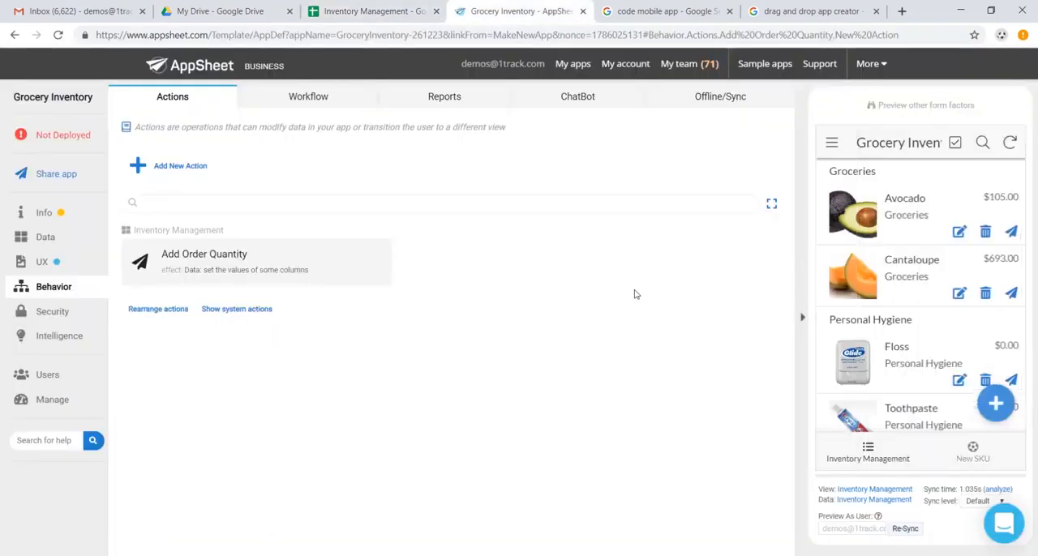
Run Add Order Quantity on the Avocado record in the app preview and check its Available cell in the Google Sheet
click(885, 221)
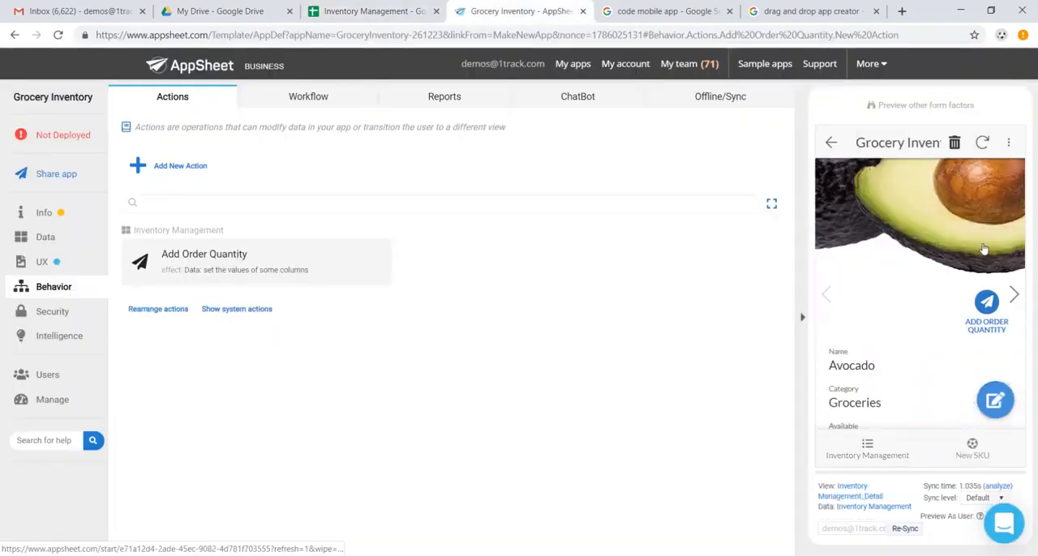
scroll(984, 249, down, 1)
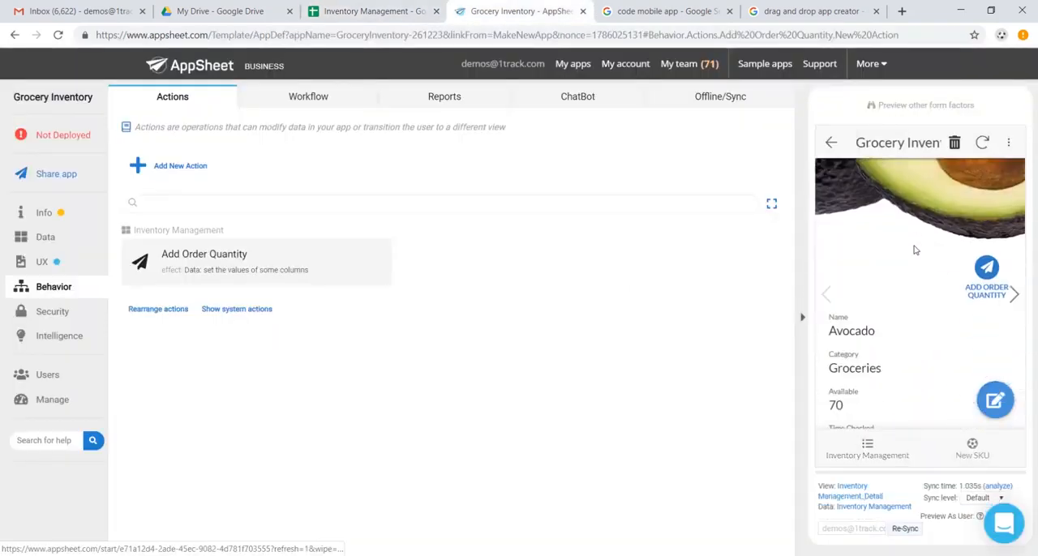
click(988, 268)
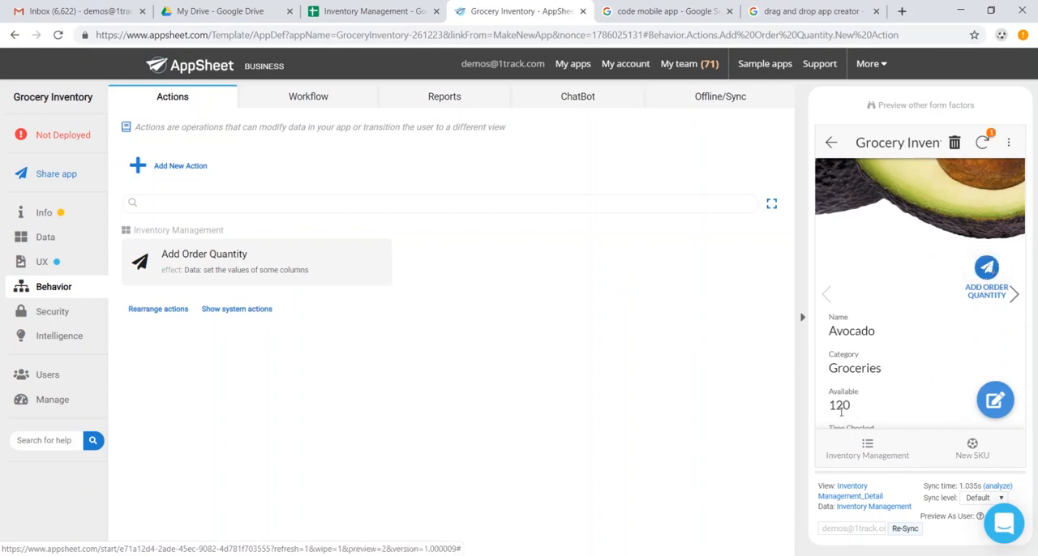
click(369, 11)
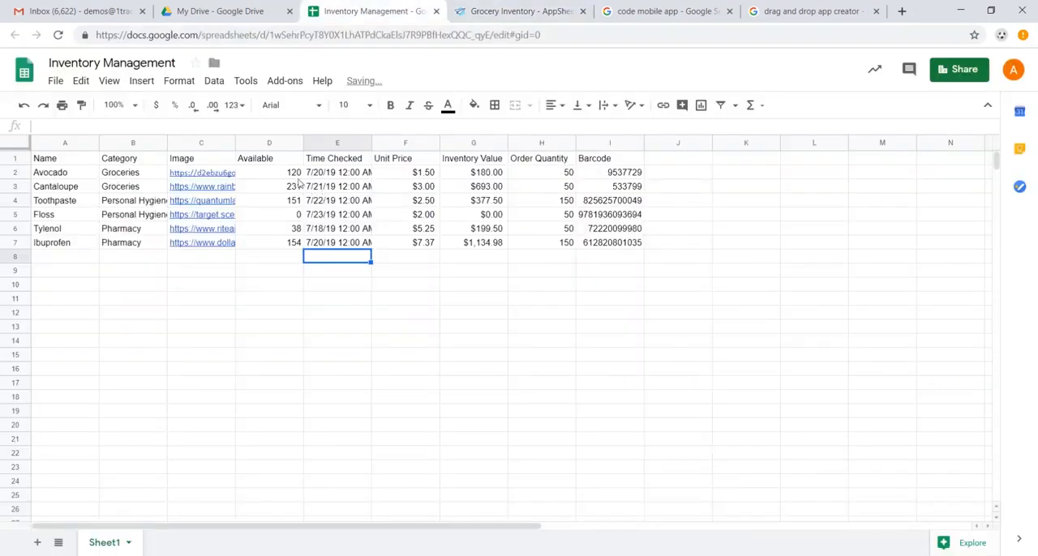
click(296, 175)
click(505, 12)
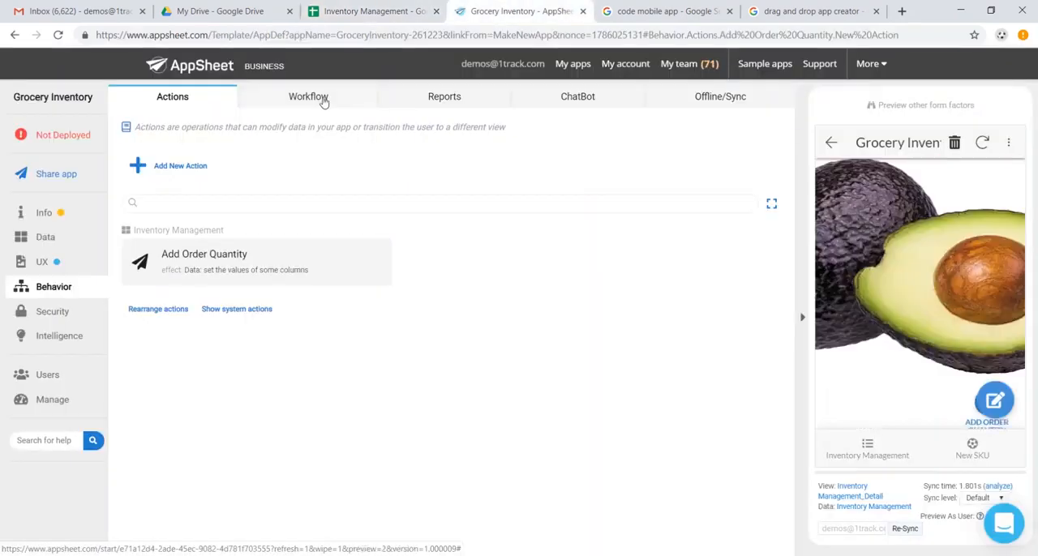
Add a new workflow rule named "Low Inventory Warning" for the Inventory Management table
click(324, 100)
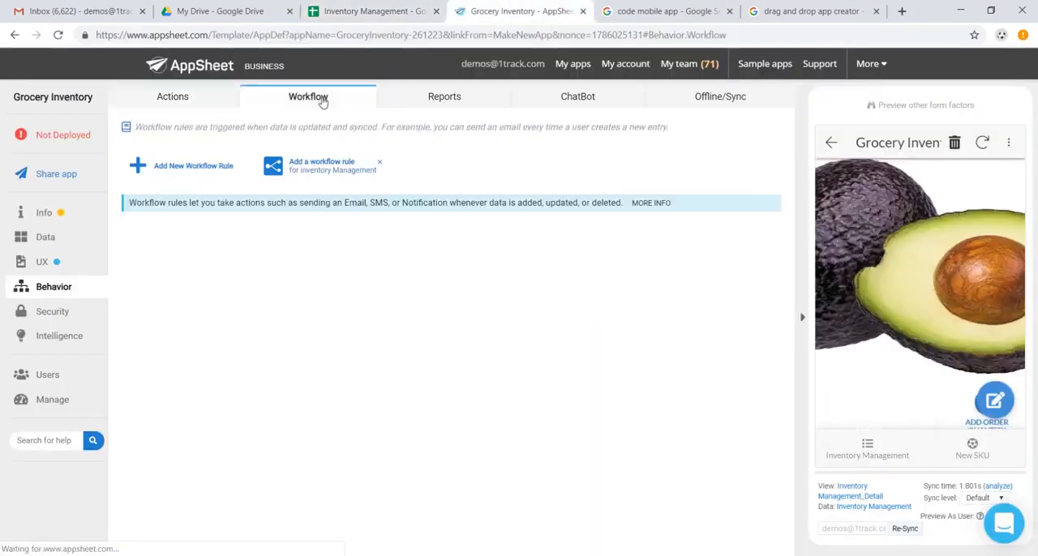
click(187, 172)
click(385, 276)
drag(385, 276, 164, 274)
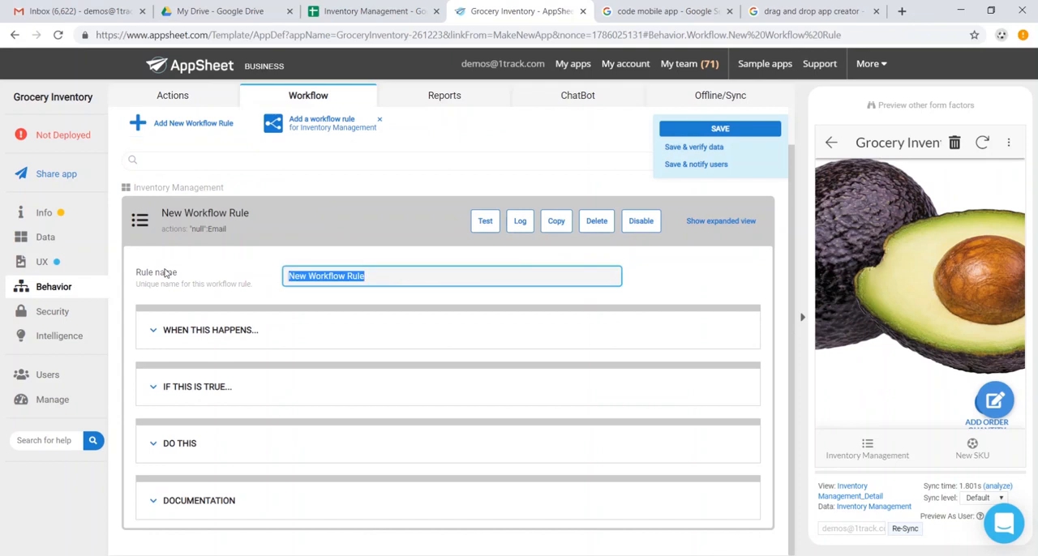
text(Low Inventory Warning)
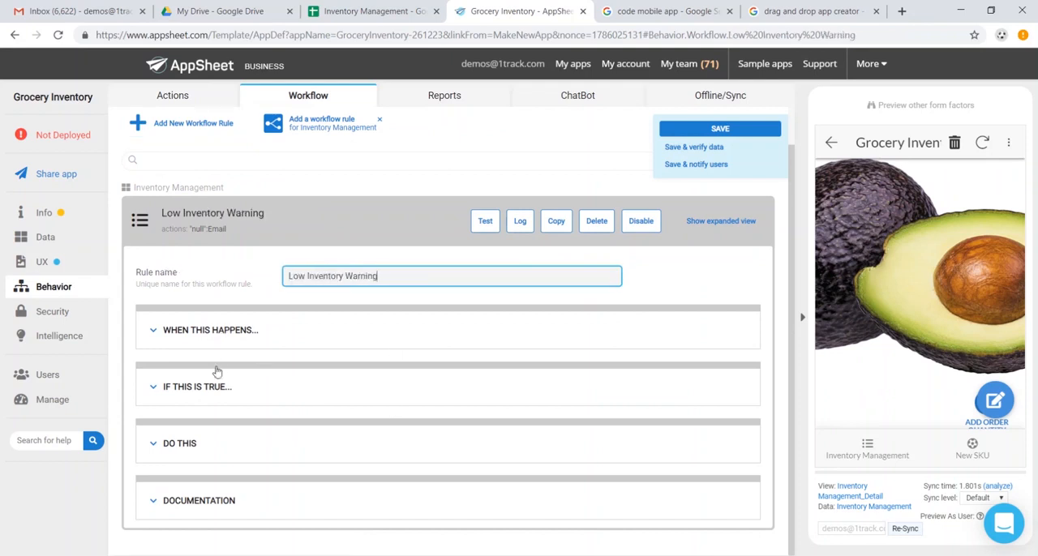
Set the Low Inventory Warning rule's condition to [Order Quantity]<25, keeping its trigger on all changes to Inventory Management
click(221, 330)
scroll(308, 397, down, 2)
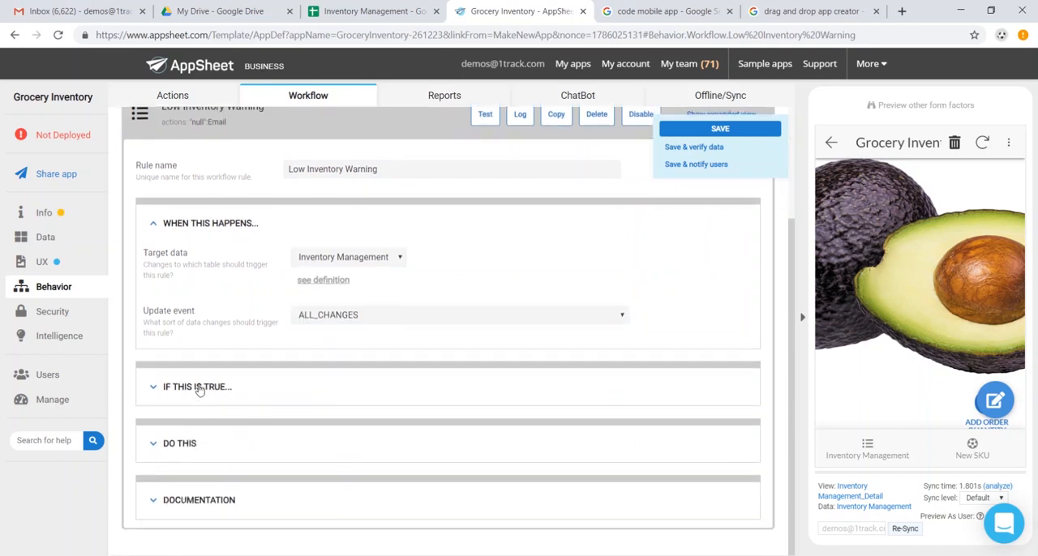
click(197, 388)
click(333, 431)
click(387, 155)
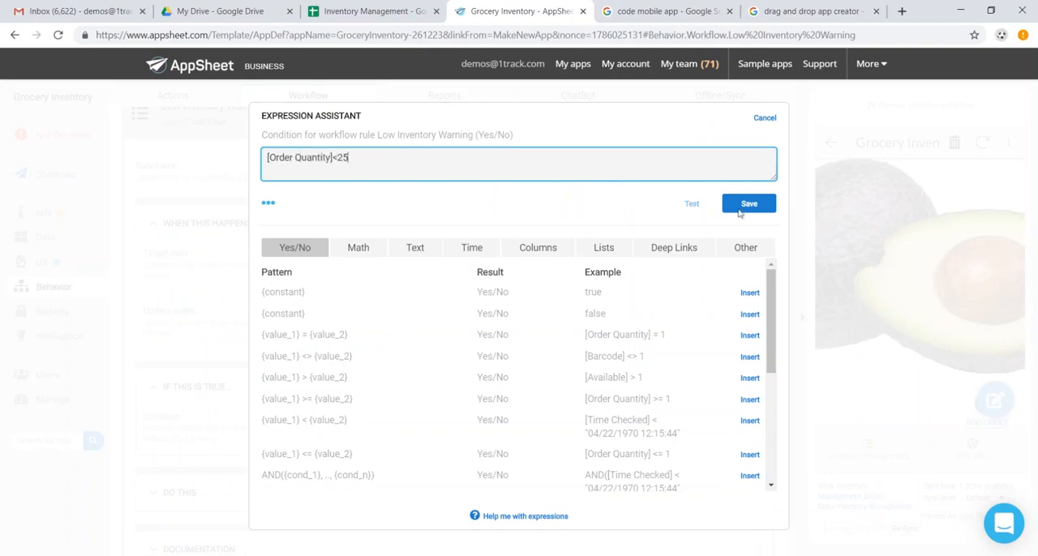
click(748, 204)
Enter the store manager's email as the workflow action name of the rule's email action and save the app
scroll(400, 371, down, 1)
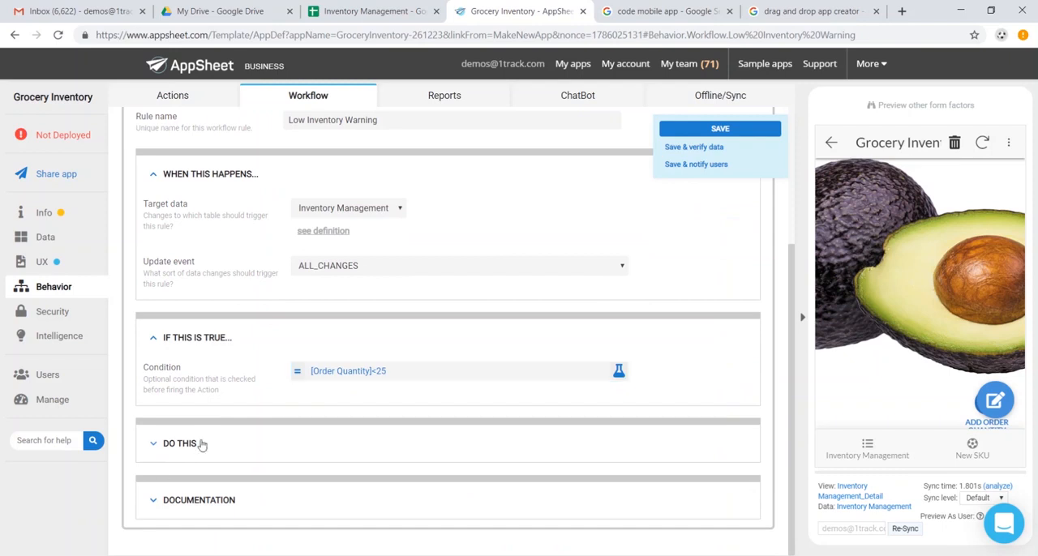
click(202, 445)
scroll(336, 430, down, 3)
click(398, 370)
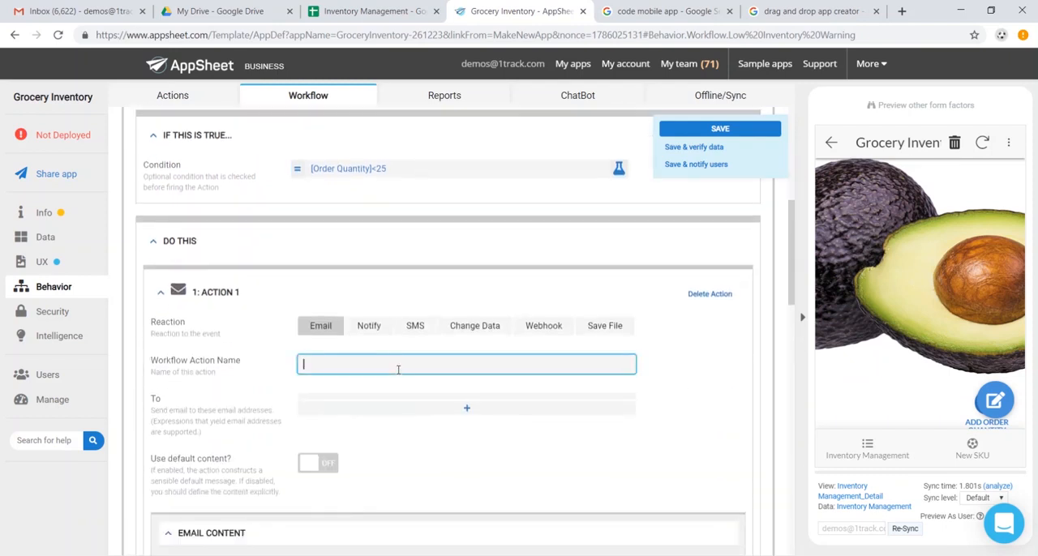
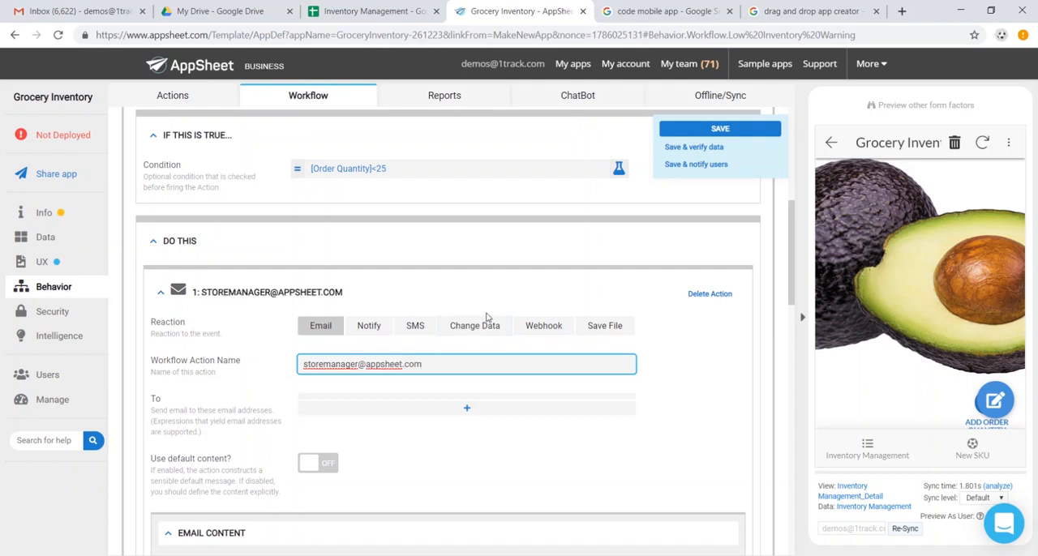
click(699, 131)
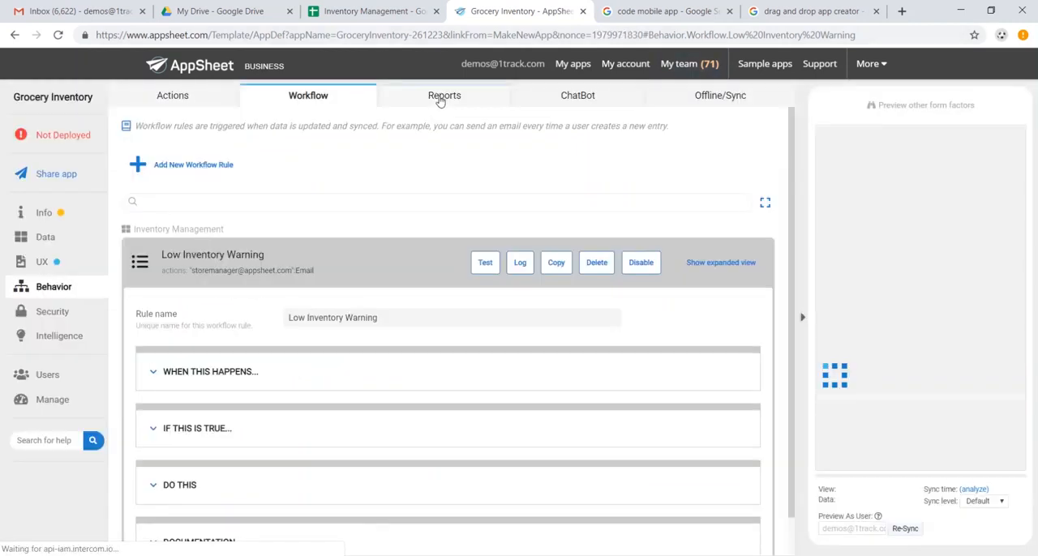
Add a new report and name it "Weekly Report"
click(441, 98)
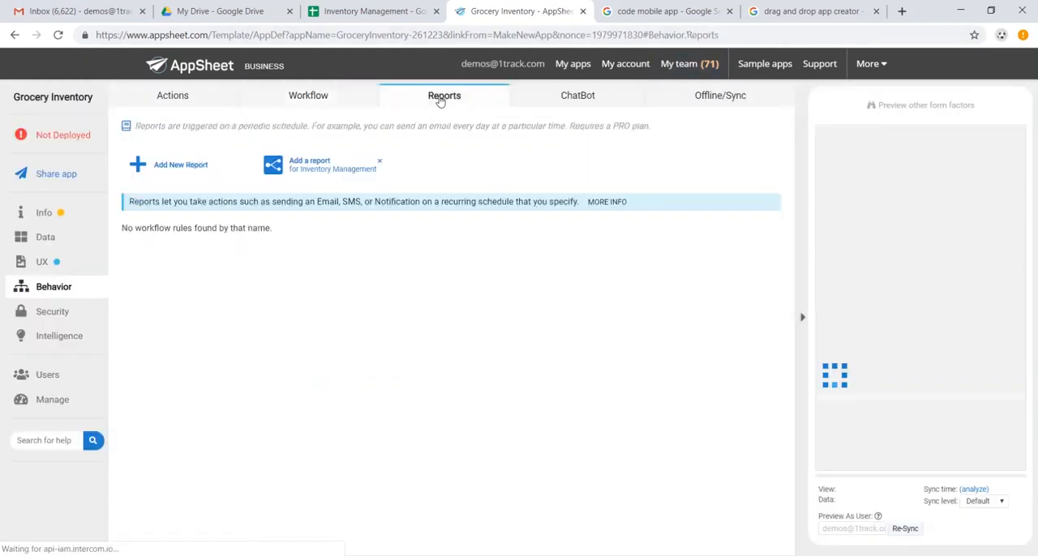
click(178, 163)
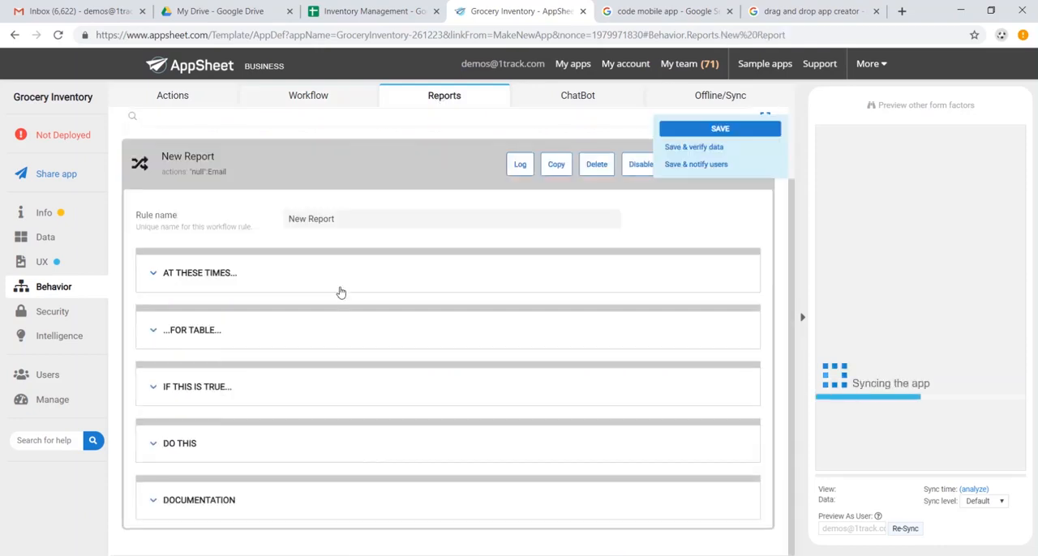
triple_click(390, 222)
text(Weekly)
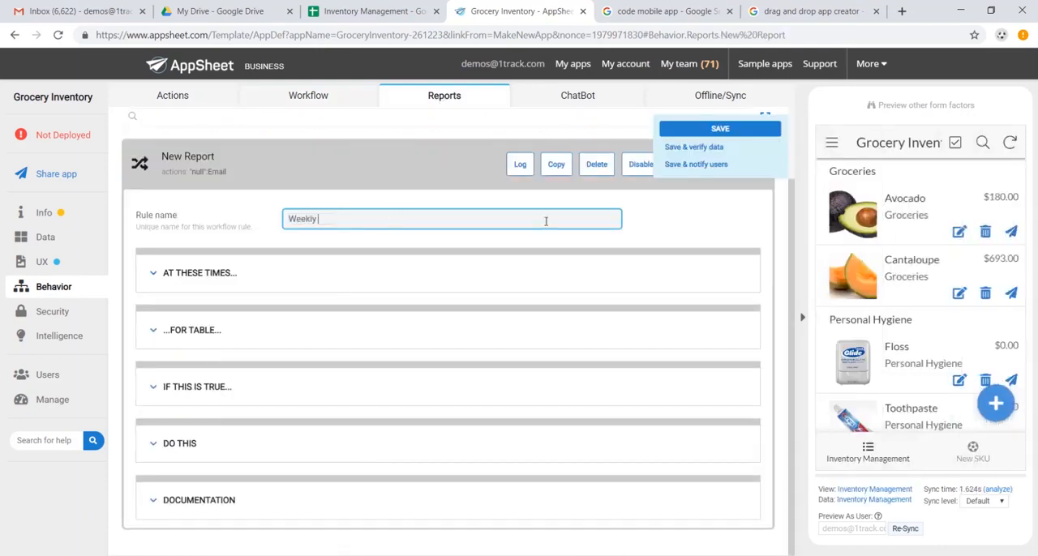
Set the Weekly Report's schedule to Weekly and expand its table settings
click(226, 274)
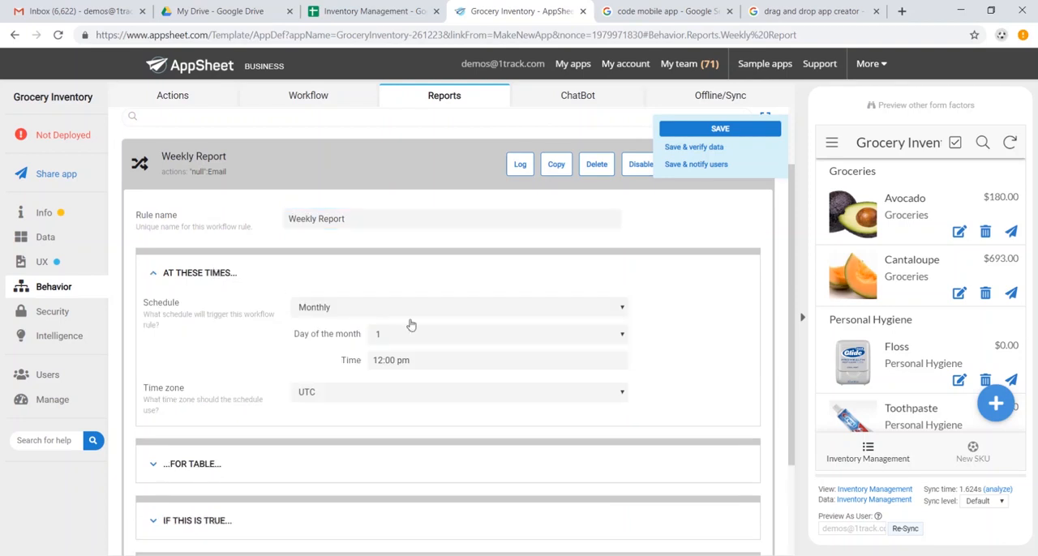
click(431, 313)
click(417, 334)
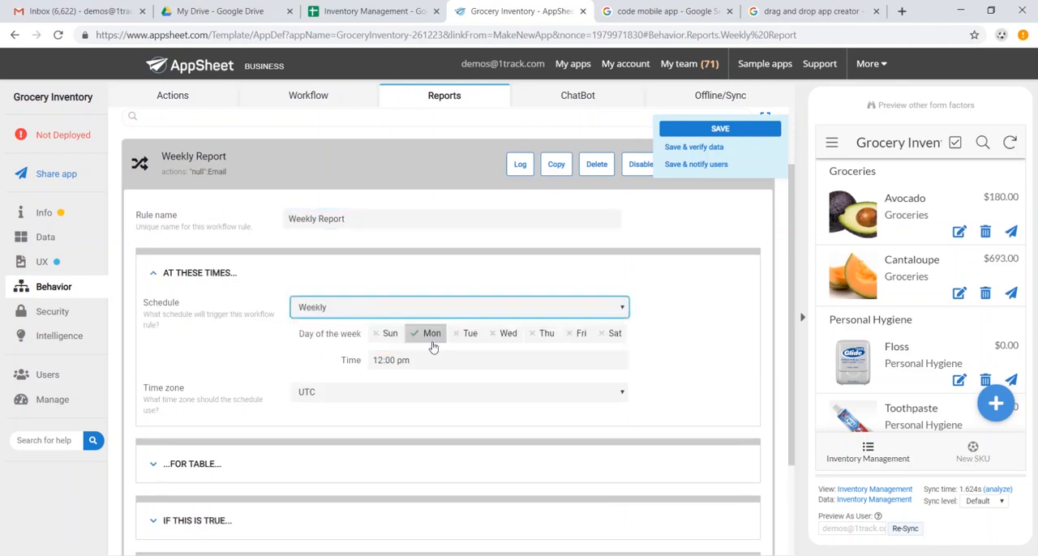
scroll(417, 378, down, 3)
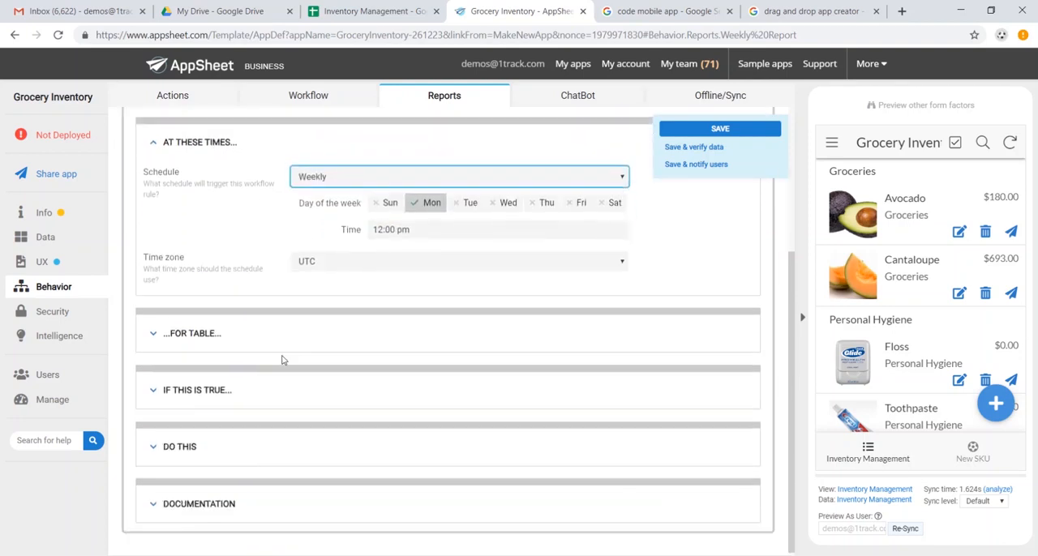
click(273, 336)
scroll(273, 341, down, 3)
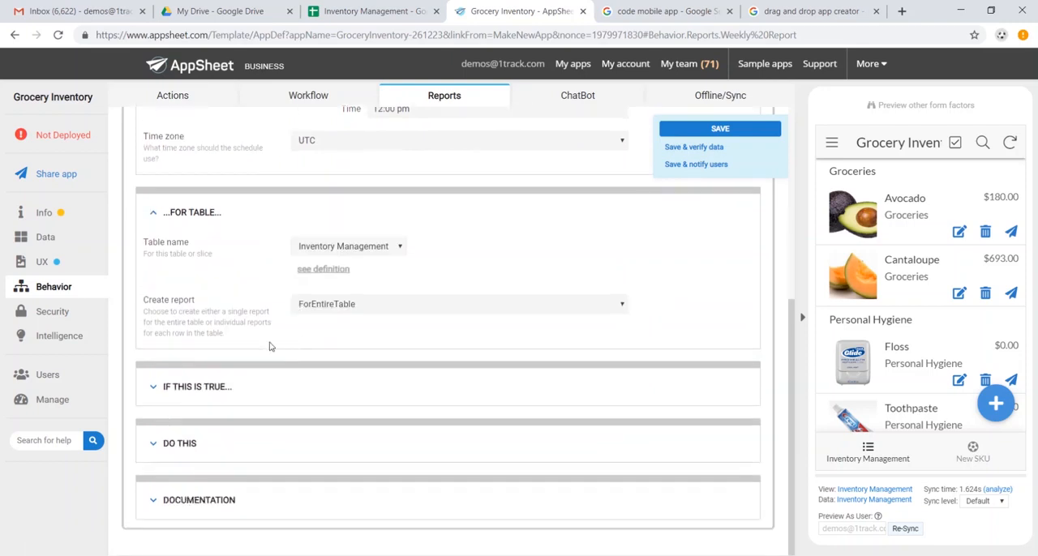
Enter the general manager's email as the workflow action name of the report's email action and save the app
click(179, 443)
scroll(305, 440, down, 5)
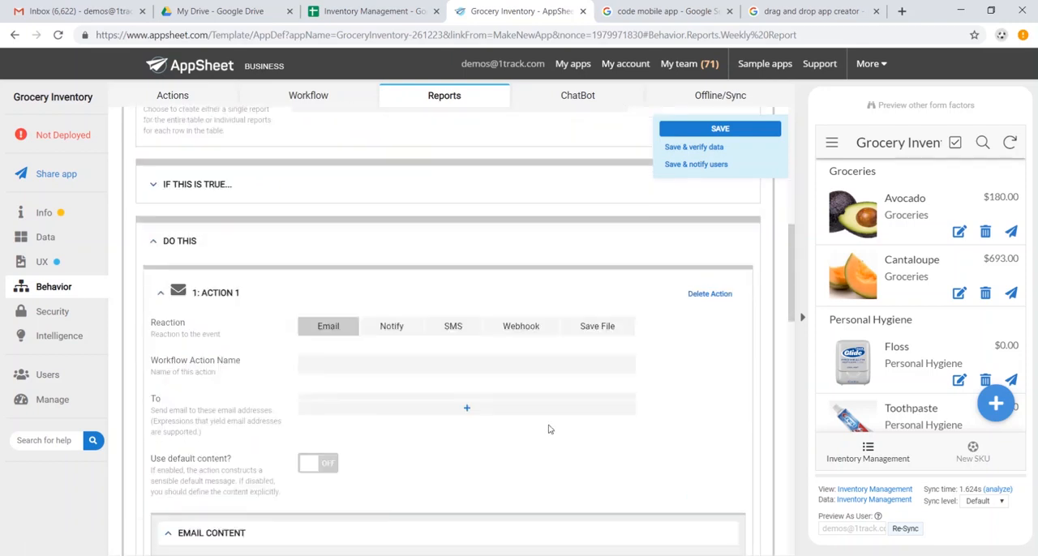
click(487, 365)
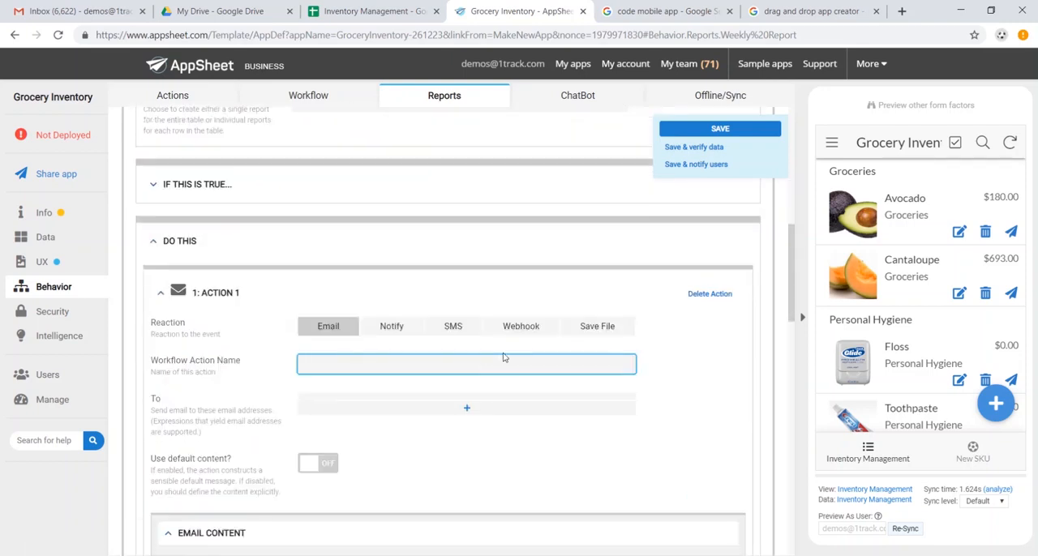
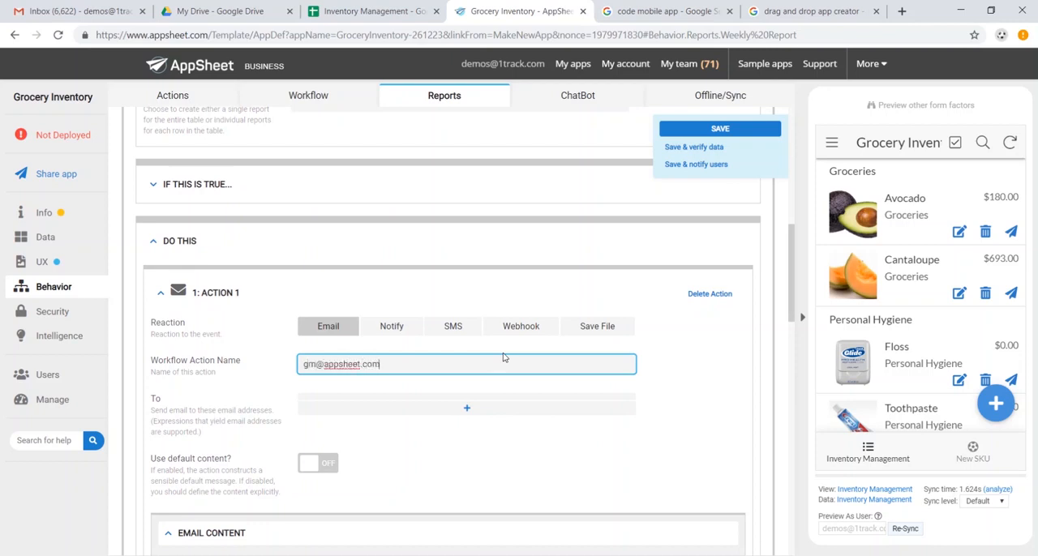
click(719, 128)
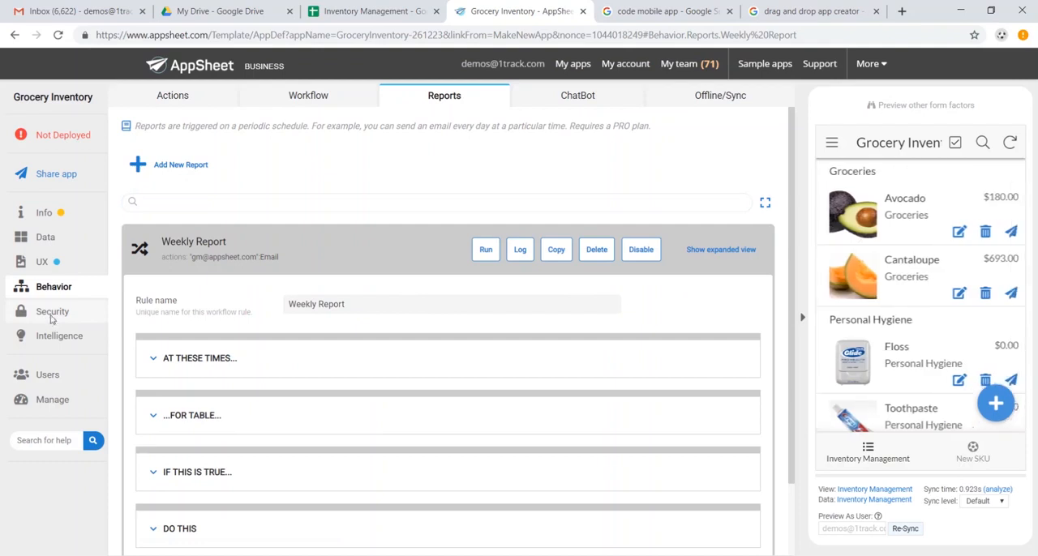
Review the app's sign-in requirements and authentication provider options, and examine the Predictive Models and Smart Assistant settings
click(52, 316)
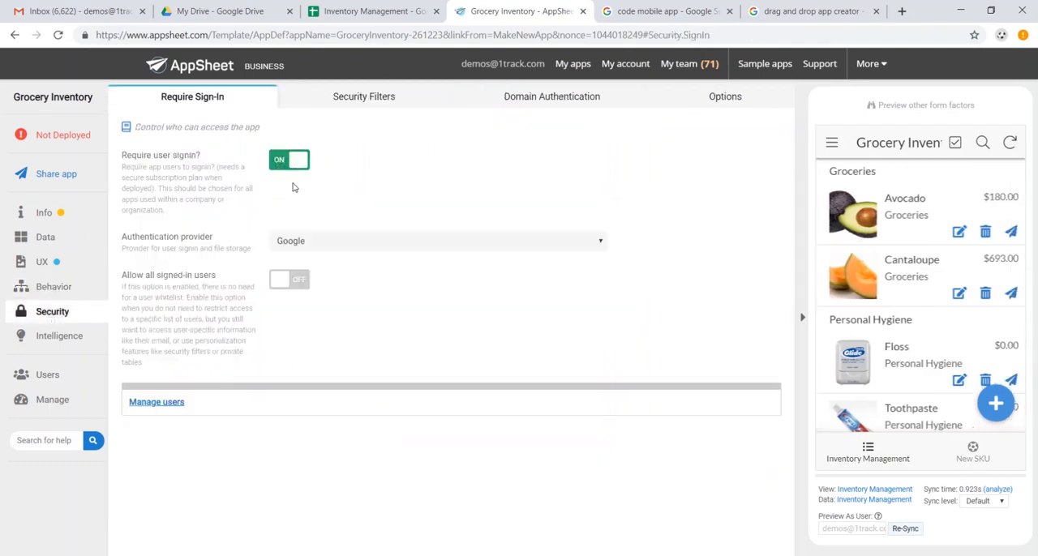
click(317, 246)
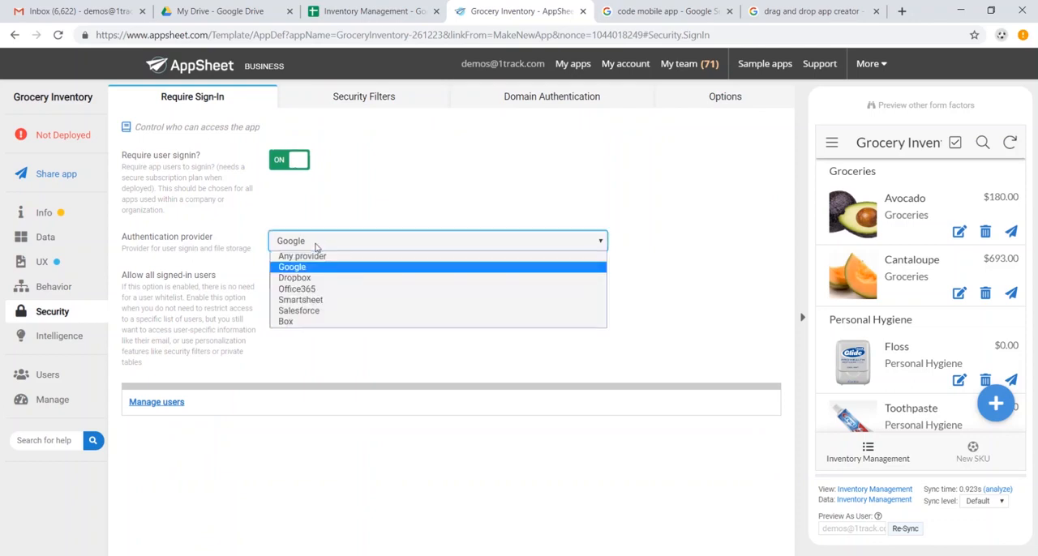
click(317, 246)
click(65, 339)
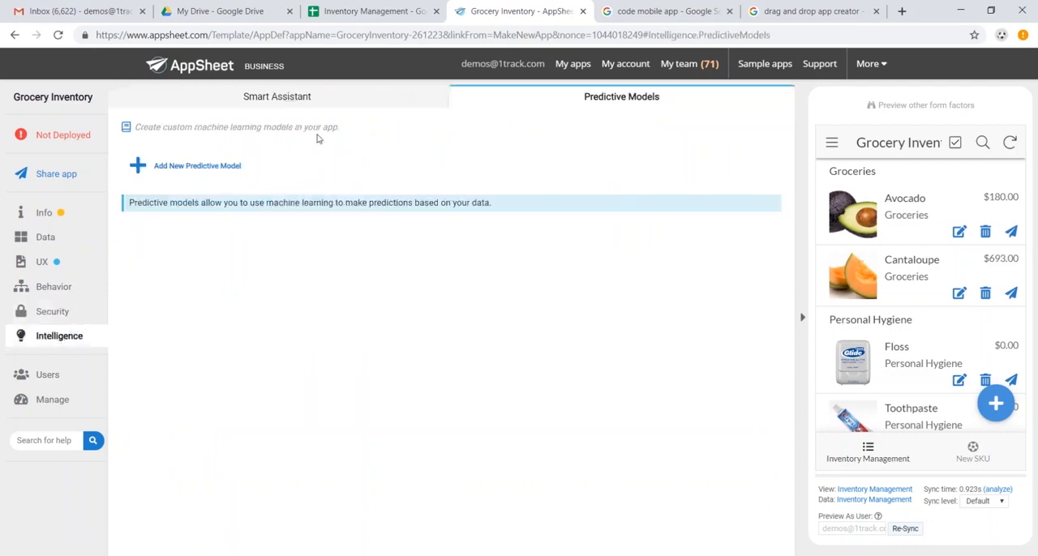
click(328, 106)
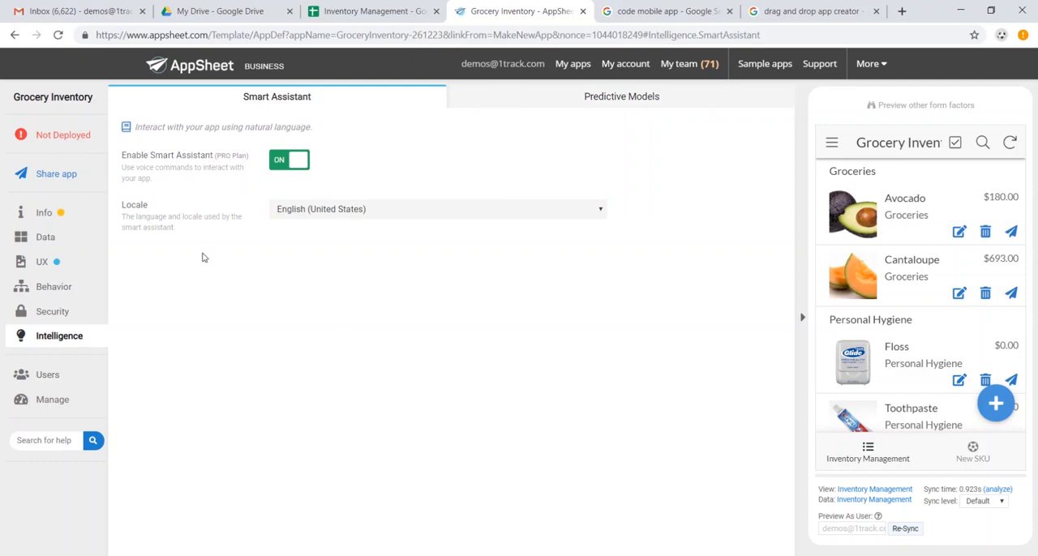
Run the deployment check for Grocery Inventory and move the app to the deployed state
click(76, 139)
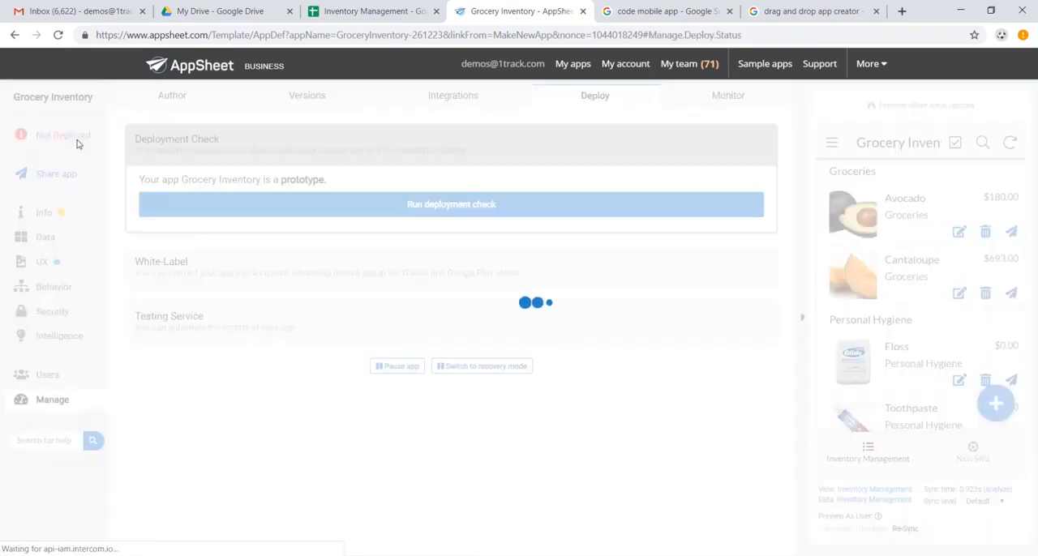
click(377, 206)
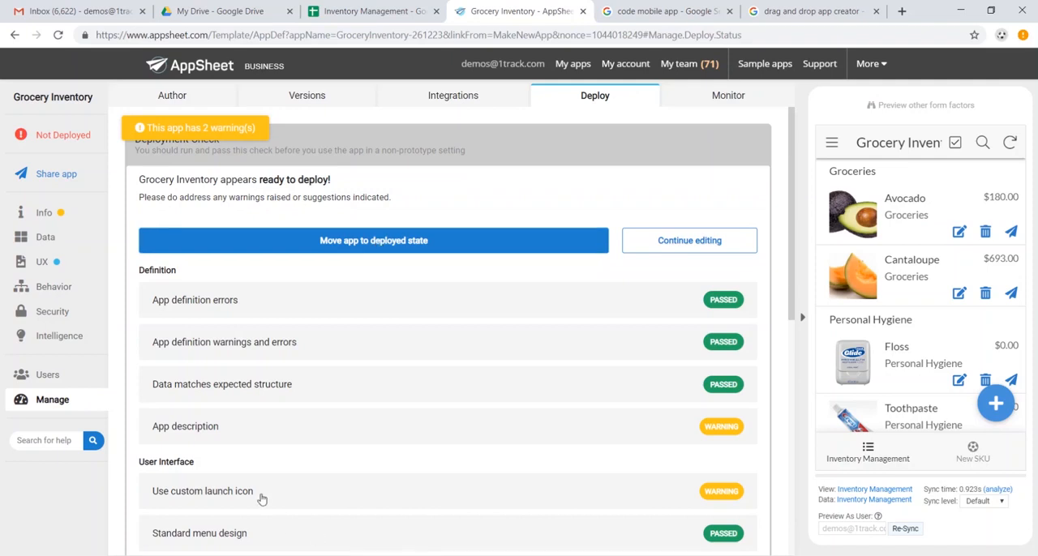
click(301, 241)
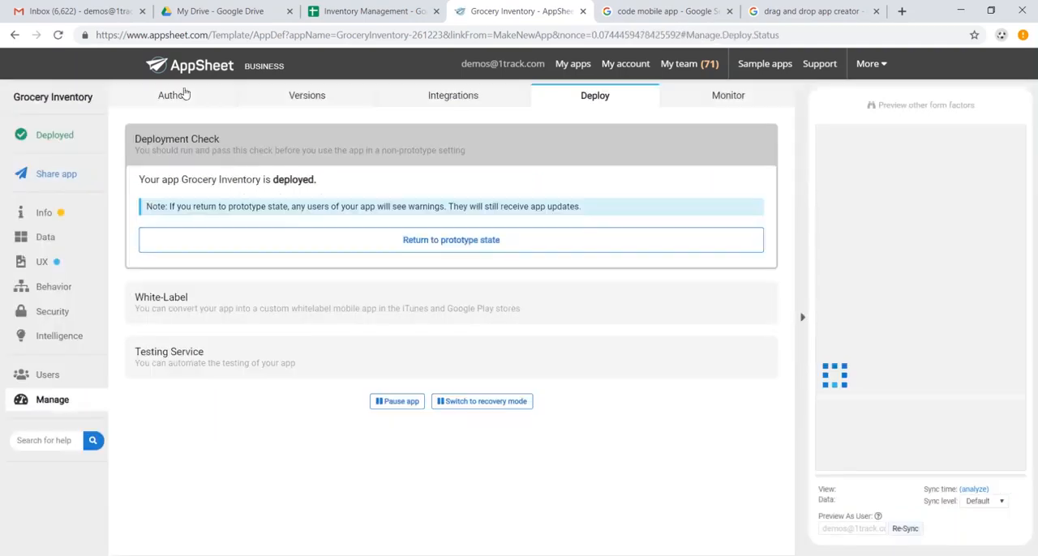
Switch to Gmail, run Grocery Inventory in the browser from its app-ready email, and view its New SKU form without saving
click(75, 12)
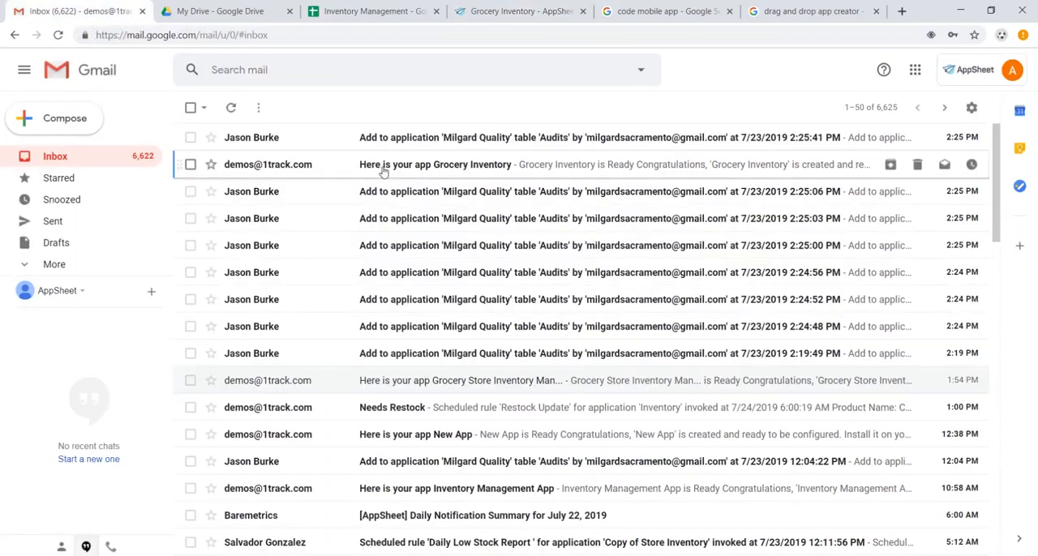
click(384, 169)
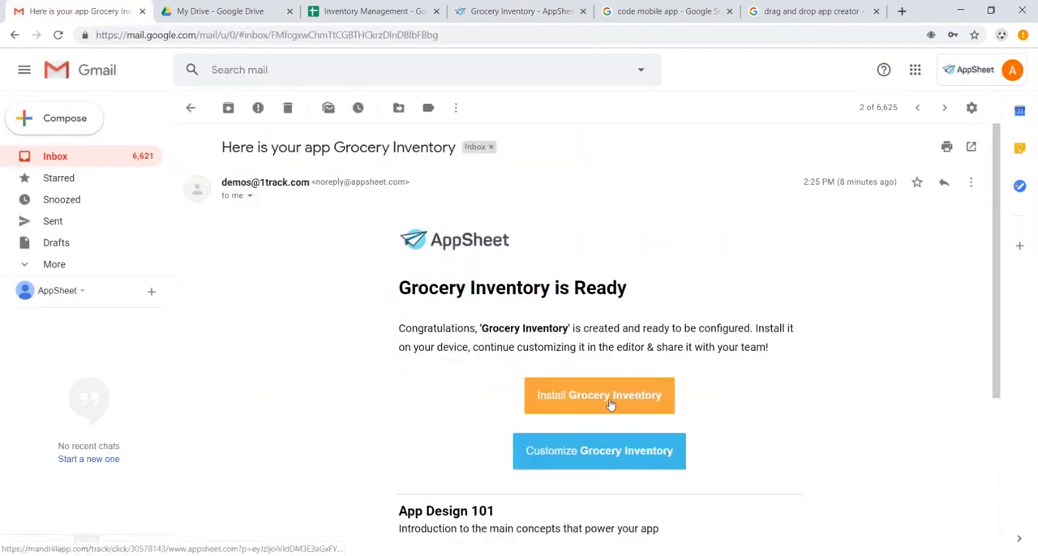
click(611, 404)
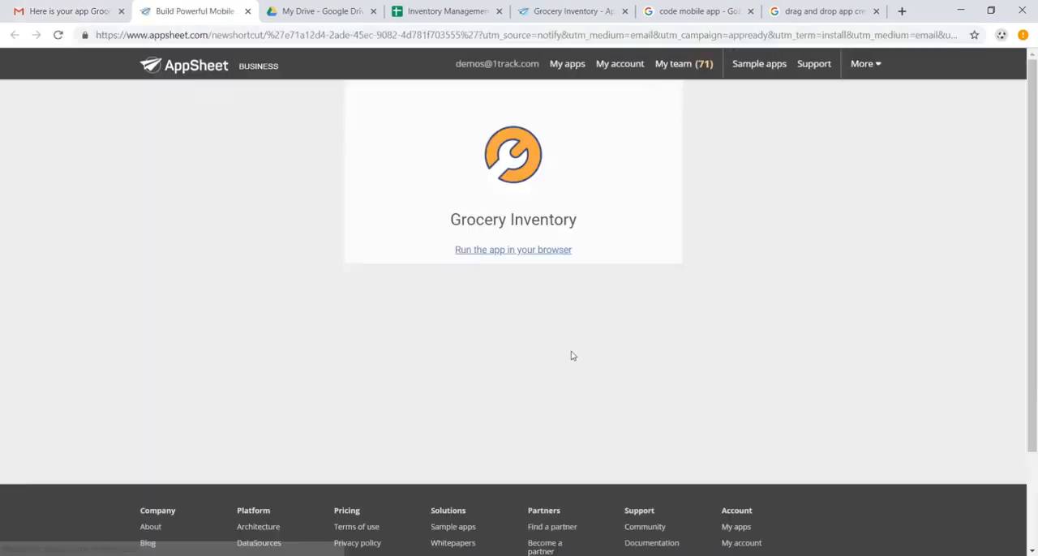
click(543, 253)
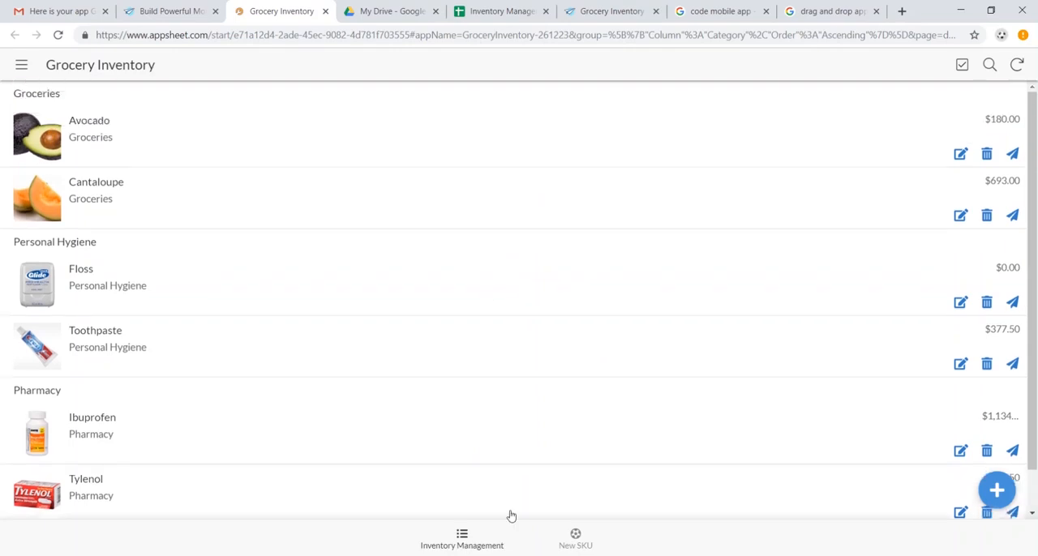
click(577, 538)
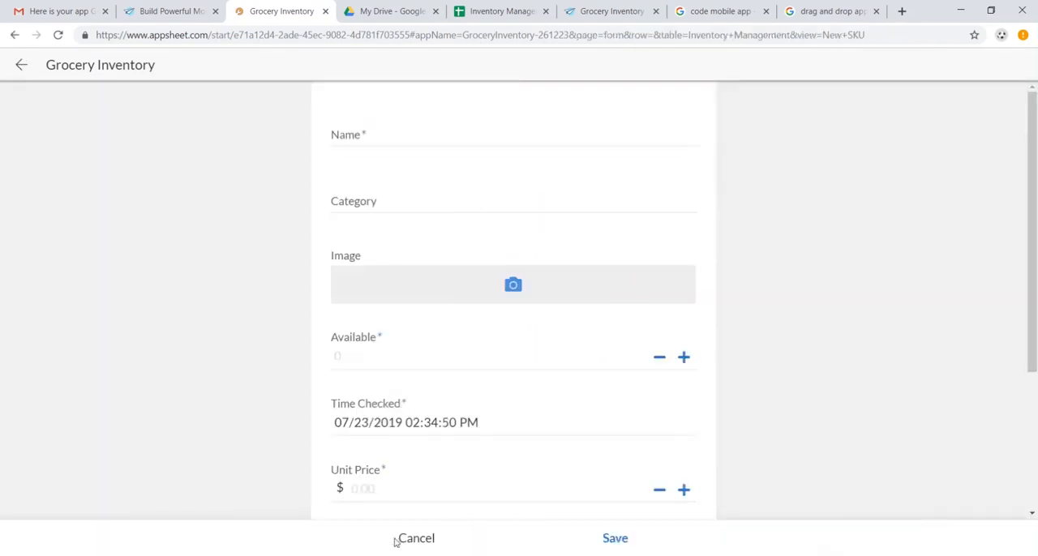
click(416, 539)
Return to the AppSheet editor and review the app's user sharing settings and its UX views
click(612, 10)
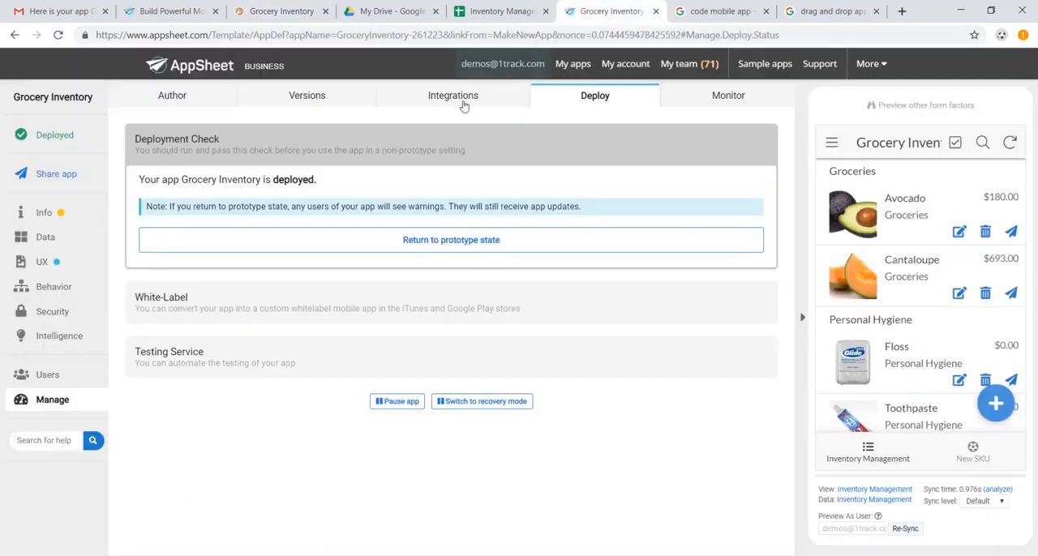
click(65, 174)
click(413, 238)
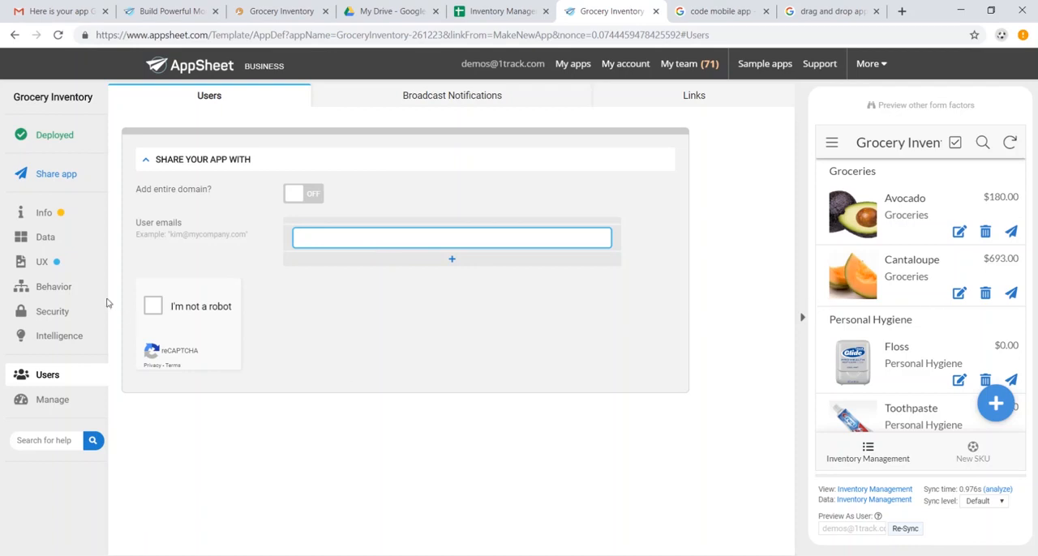
click(64, 271)
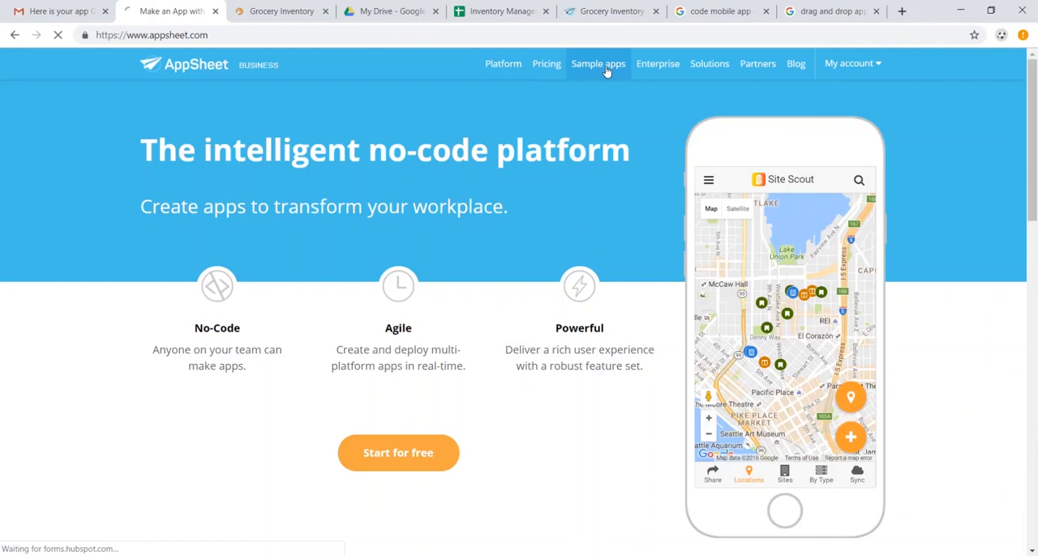
Open the AppSheet sample apps gallery and look through its Industry, Function and Feature filters
click(610, 69)
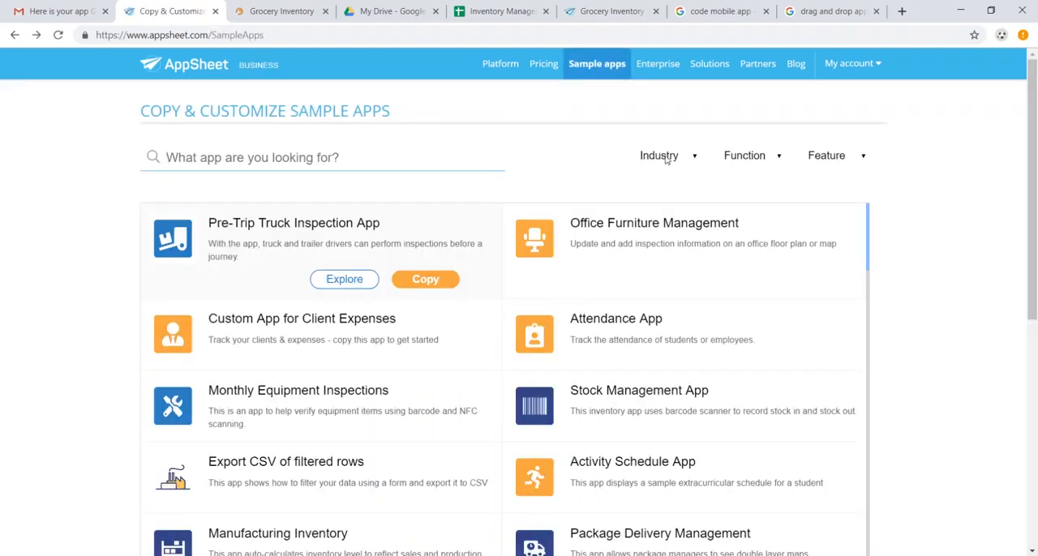
click(667, 160)
click(751, 164)
click(750, 164)
click(840, 159)
click(497, 298)
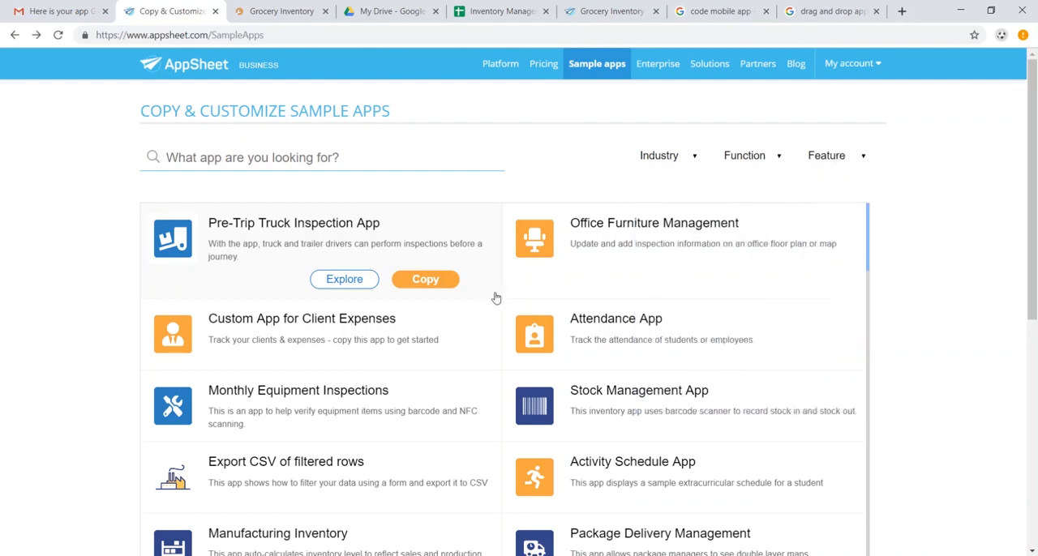